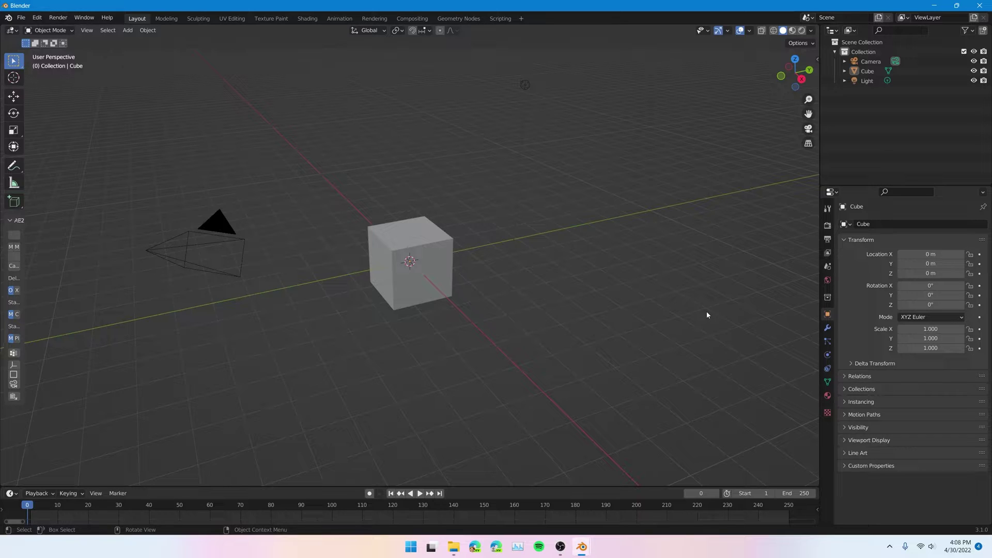
Add and open a Video Editing workspace in Blender
left_click(522, 18)
mouse_move(522, 80)
left_click(566, 85)
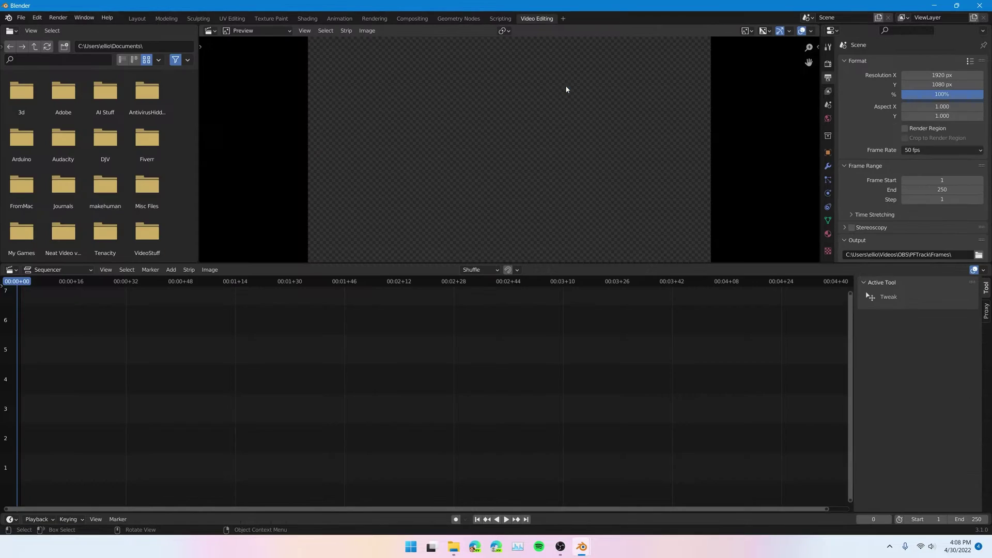
Add production ID_4114417.mp4 from the OBS\PFTrack folder as a movie strip at frame 0, channel 1
middle_click_drag(67, 370, 133, 381)
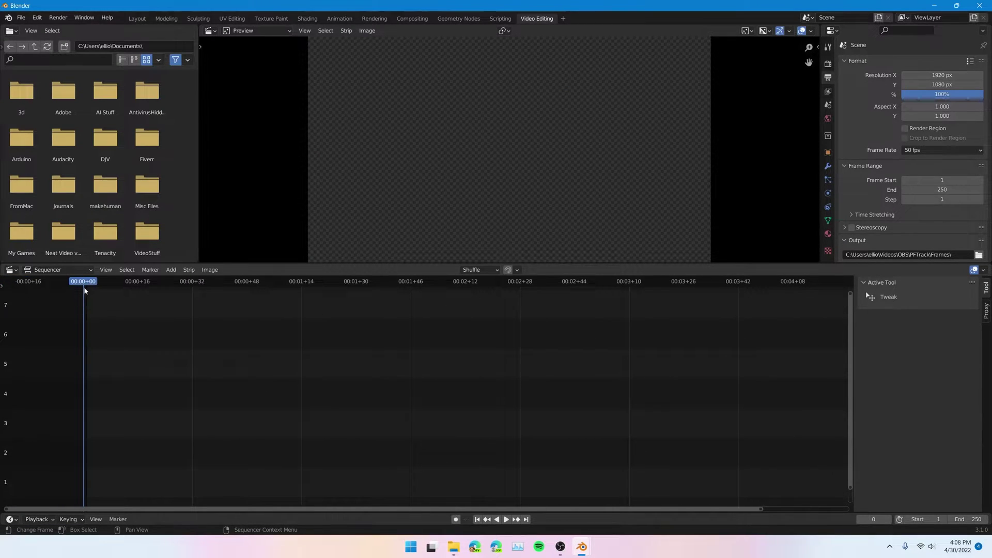
right_click(115, 340)
key("shift+a")
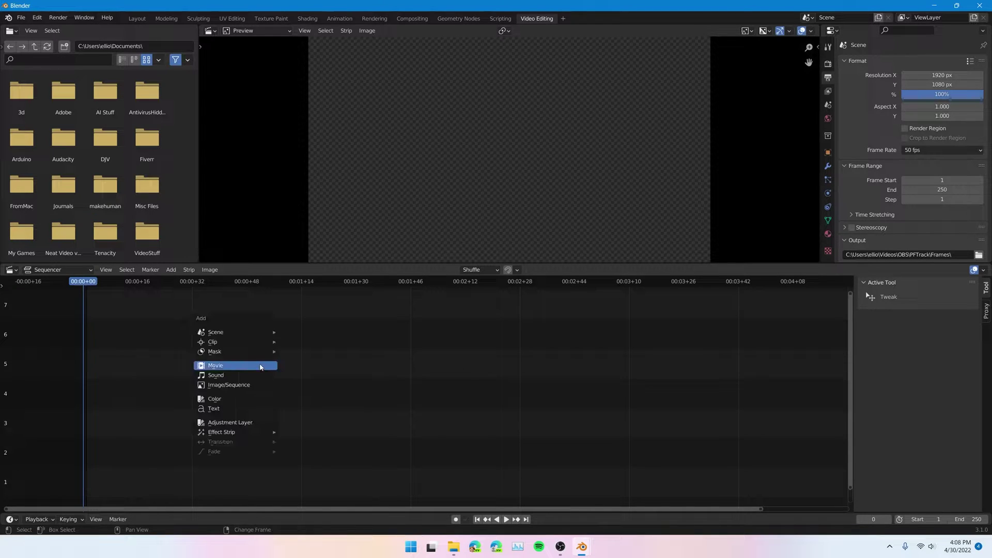
left_click(238, 366)
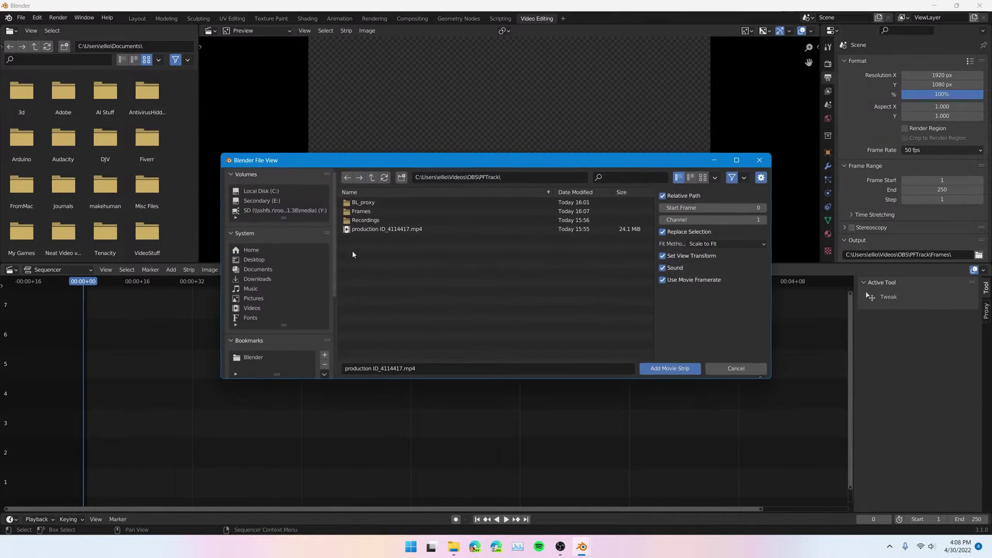
left_click(382, 229)
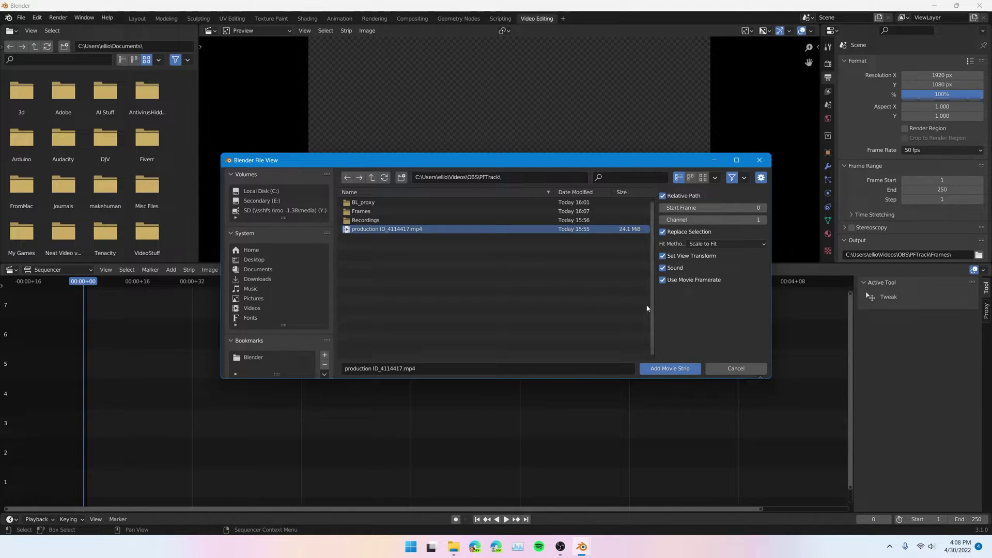
left_click(667, 369)
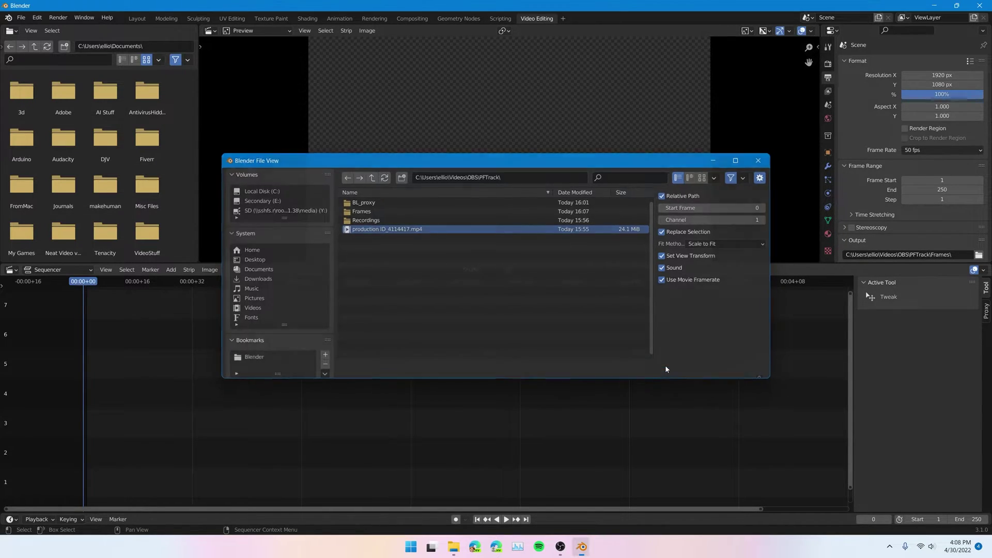
Move the playhead to frame 1728 near the movie strip's end and set the scene's end frame to 1728
scroll(617, 380, "down", 4)
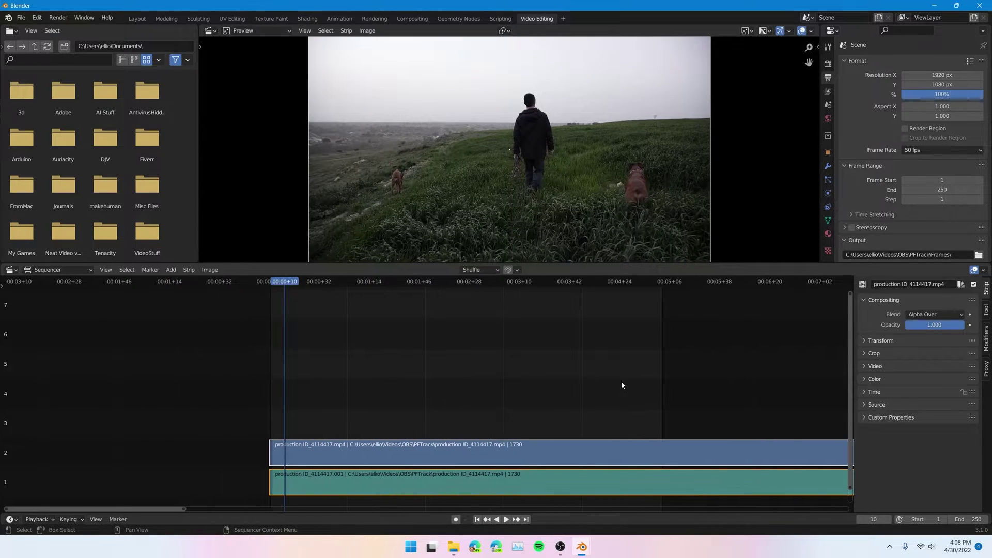
middle_click_drag(680, 353, 554, 369, "ctrl")
left_click_drag(730, 281, 740, 284)
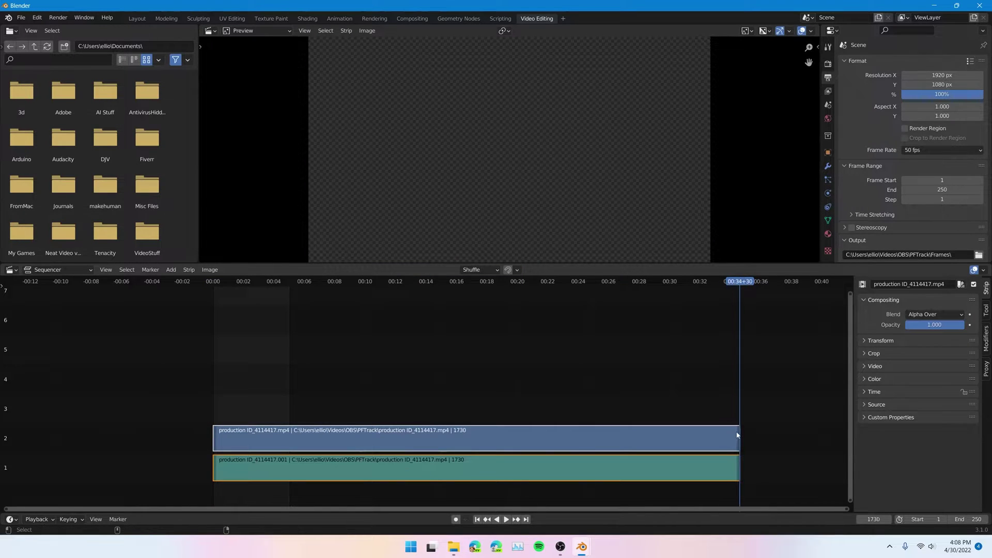
left_click_drag(737, 435, 735, 435)
scroll(755, 451, "up", 5)
middle_click_drag(672, 336, 265, 340)
left_click_drag(620, 290, 628, 285)
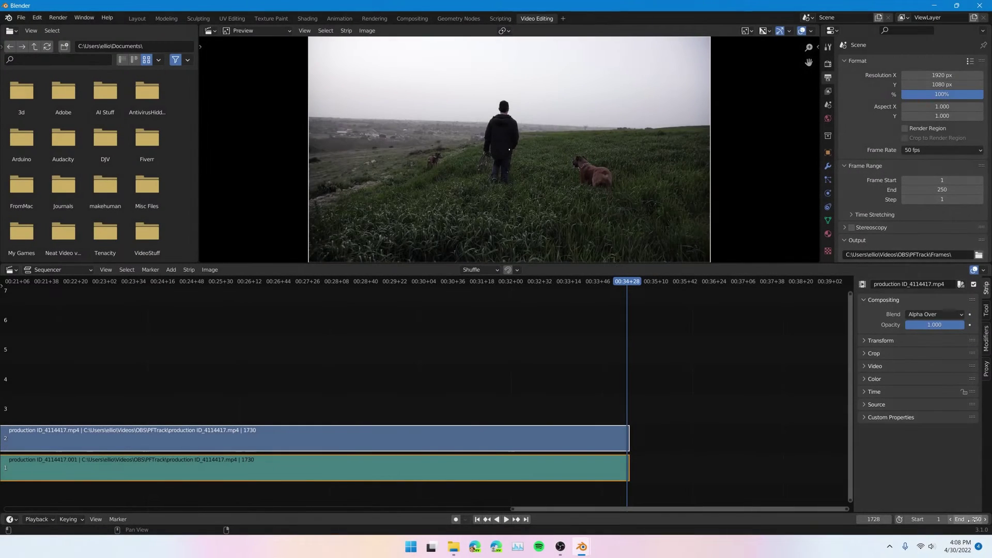
left_click(973, 519)
type("1728")
key("Return")
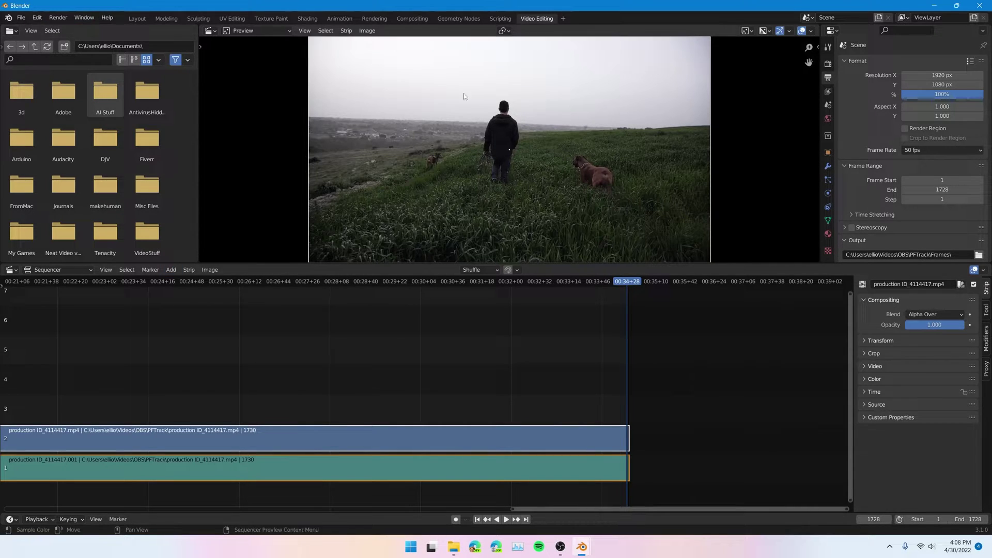
Choose the OBS\PFTrack\Frames folder as the output location and render the animation as PNG images
scroll(914, 172, "down", 2)
scroll(914, 172, "down", 1)
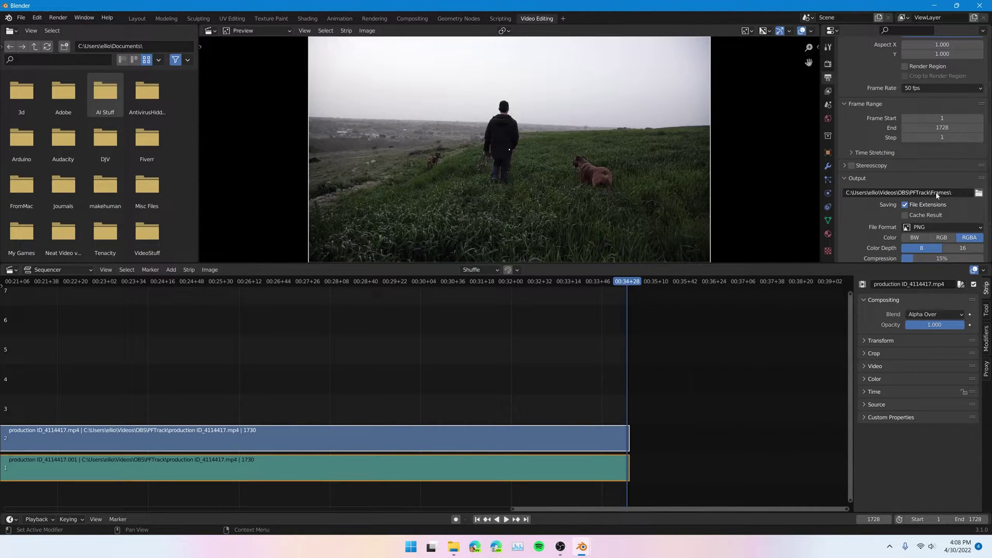
left_click(979, 193)
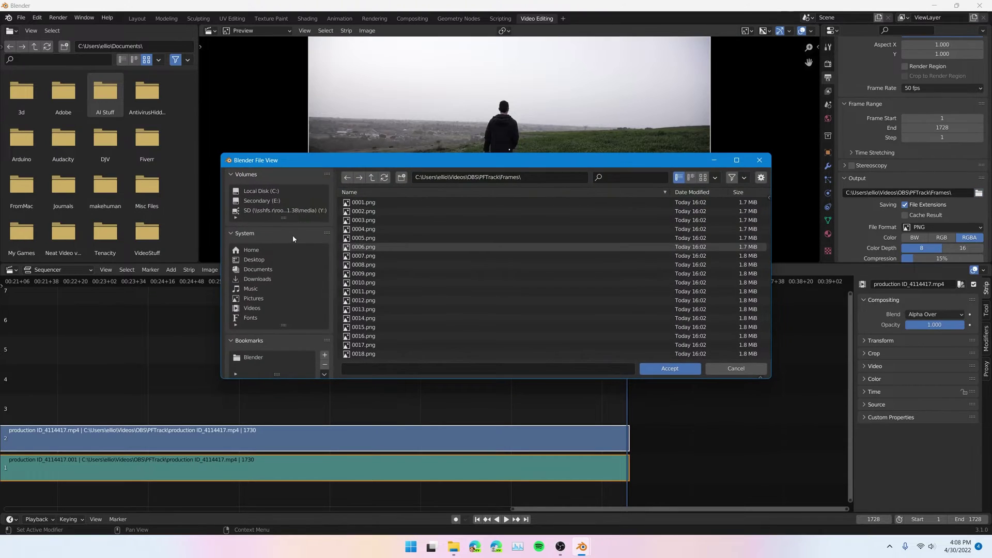
left_click(664, 370)
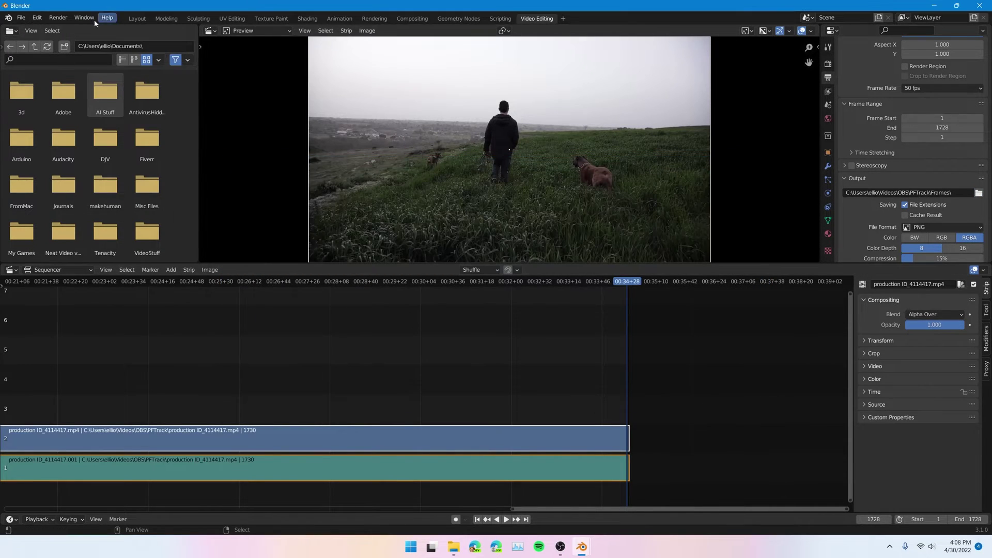
left_click(58, 18)
left_click(78, 39)
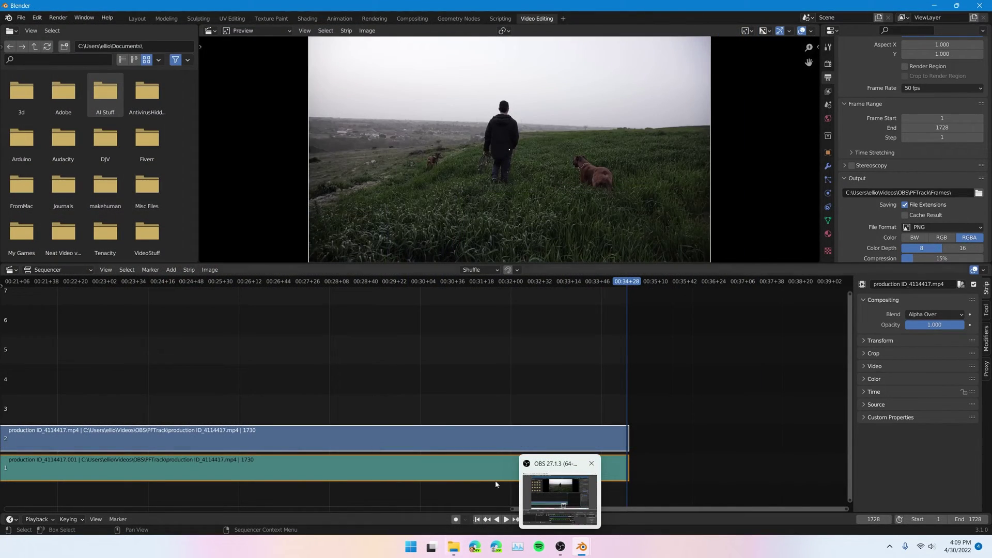
Look through the rendered PNG sequence in the Frames folder in File Explorer
mouse_move(454, 545)
left_click(455, 517)
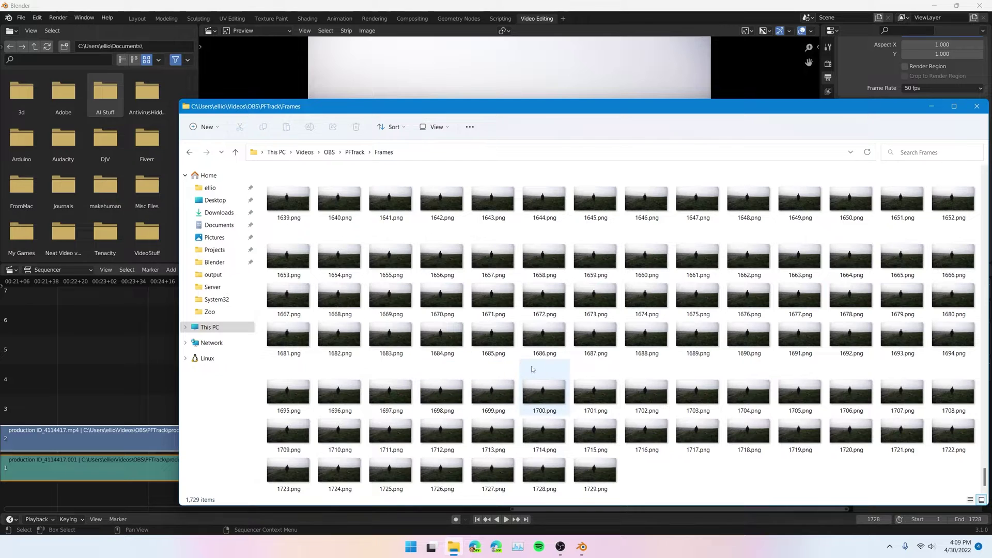
scroll(653, 417, "up", 10)
scroll(654, 418, "up", 18)
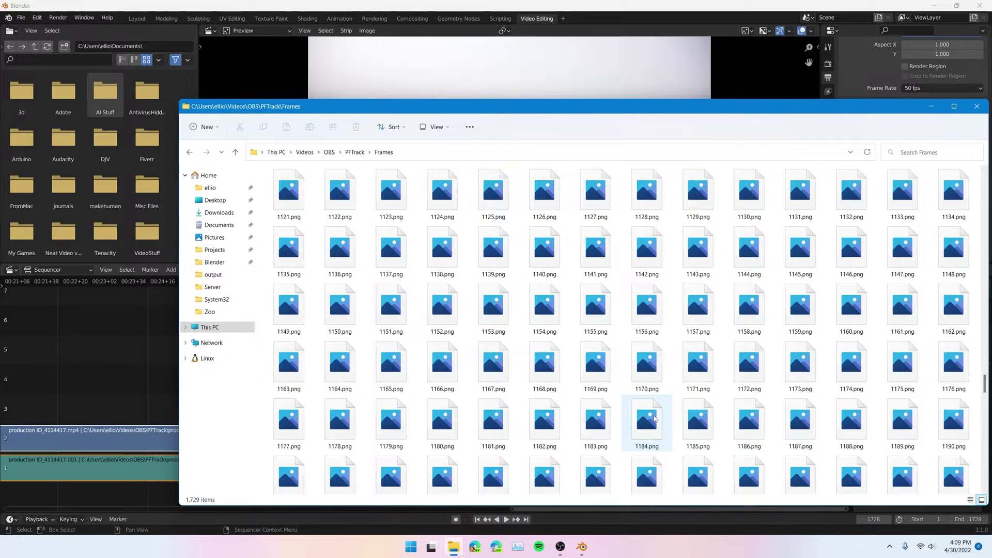
scroll(652, 419, "up", 8)
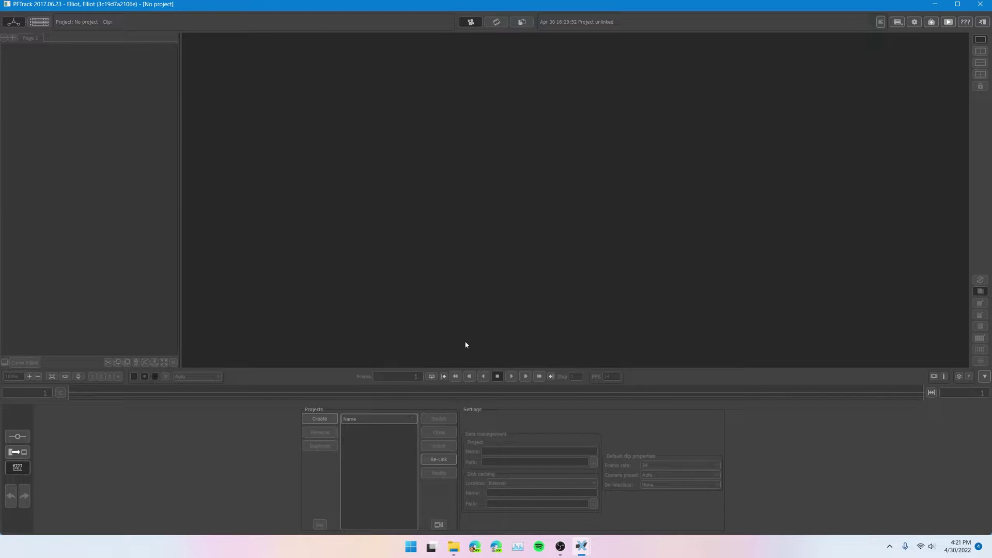
Start a new project in PFTrack and name it Tutorial
left_click(322, 419)
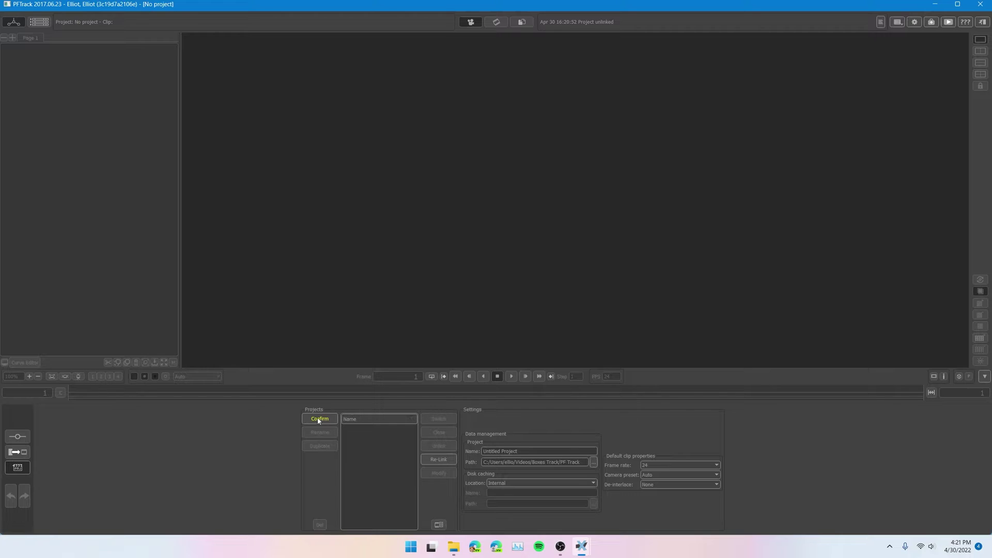
triple_click(524, 451)
type("Tutorial")
Set the project's path to the PFTrack subfolder inside Videos\OBS\PFTrack
left_click(593, 462)
left_click(333, 38)
type("C:\\Users\\ellio\\Videos\\OBS\\PFTrack\\Frames")
key("Return")
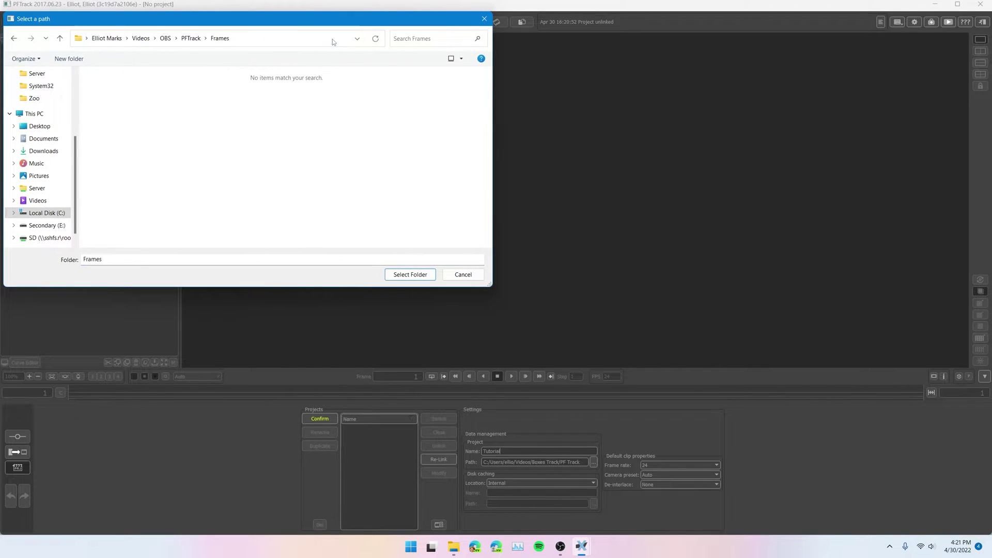
left_click(191, 38)
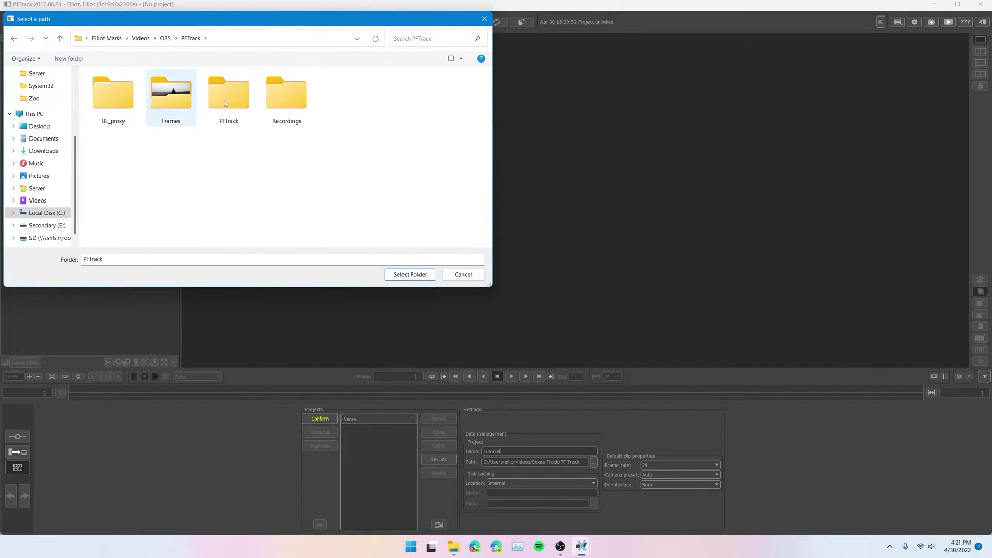
double_click(227, 99)
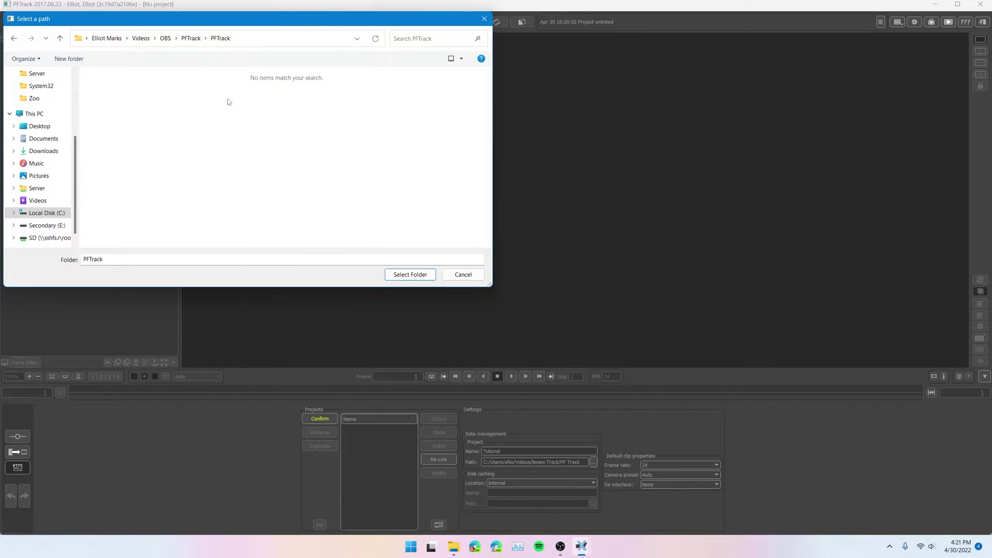
left_click(403, 274)
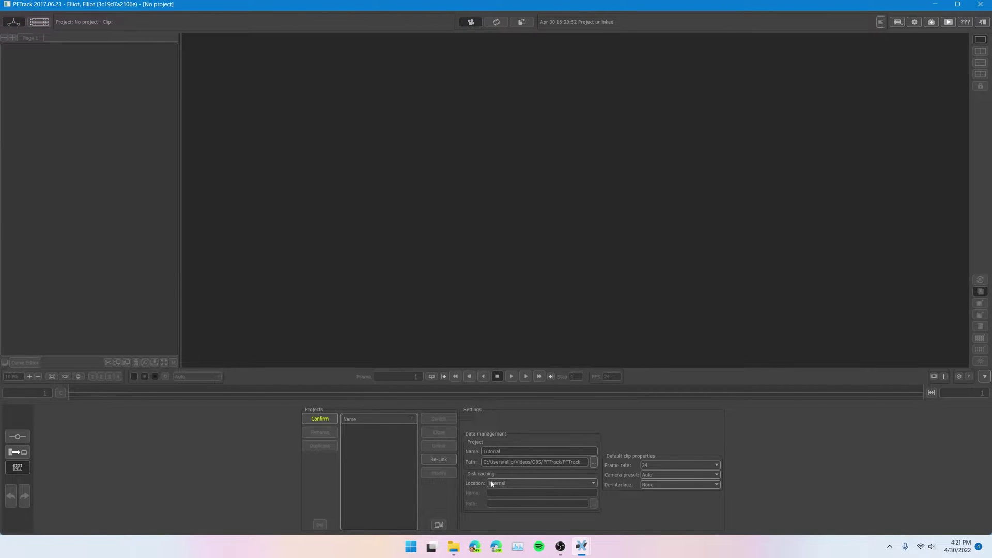
Set the default clip frame rate to 30 and confirm the creation of the project
left_click(660, 466)
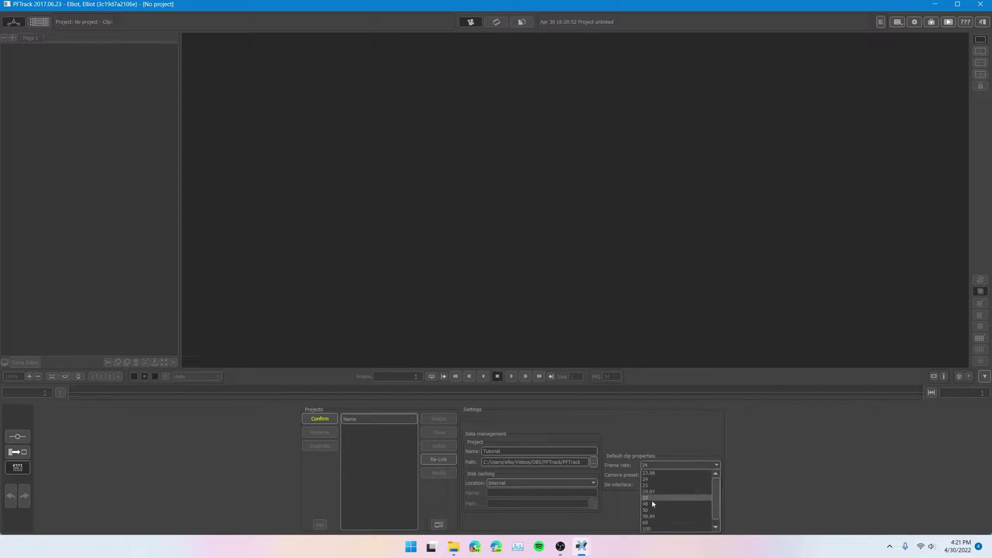
left_click(653, 498)
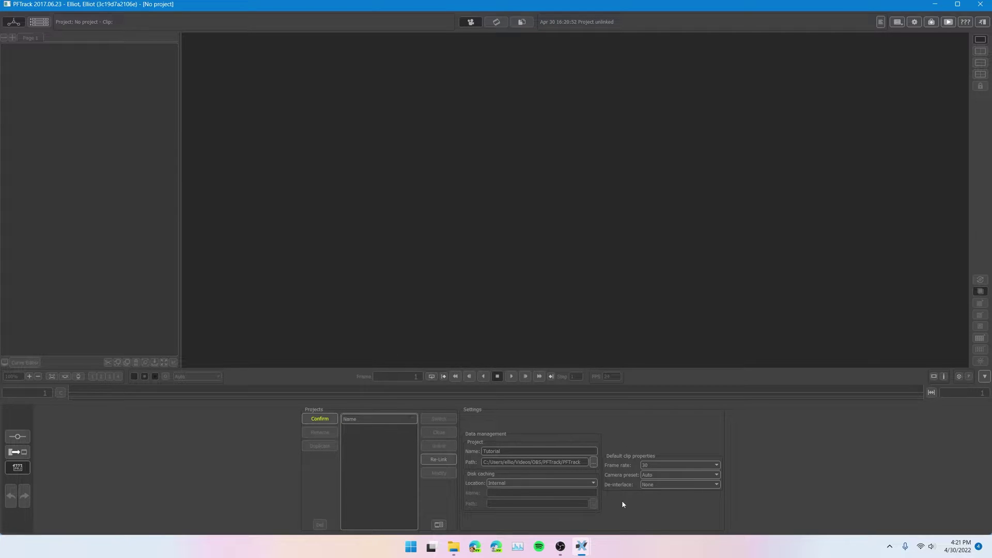
left_click(326, 420)
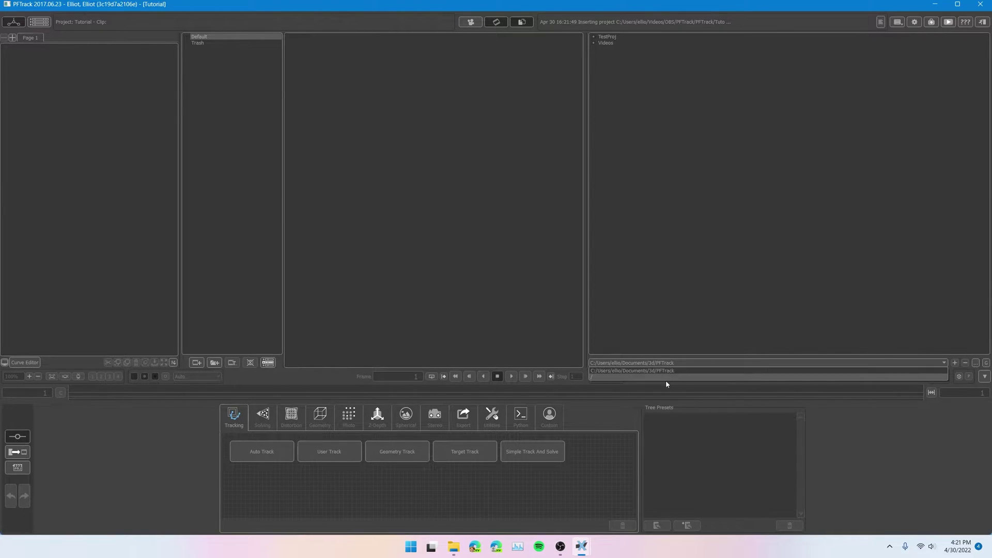
Switch the media file browser's location to the root directory /
left_click(943, 363)
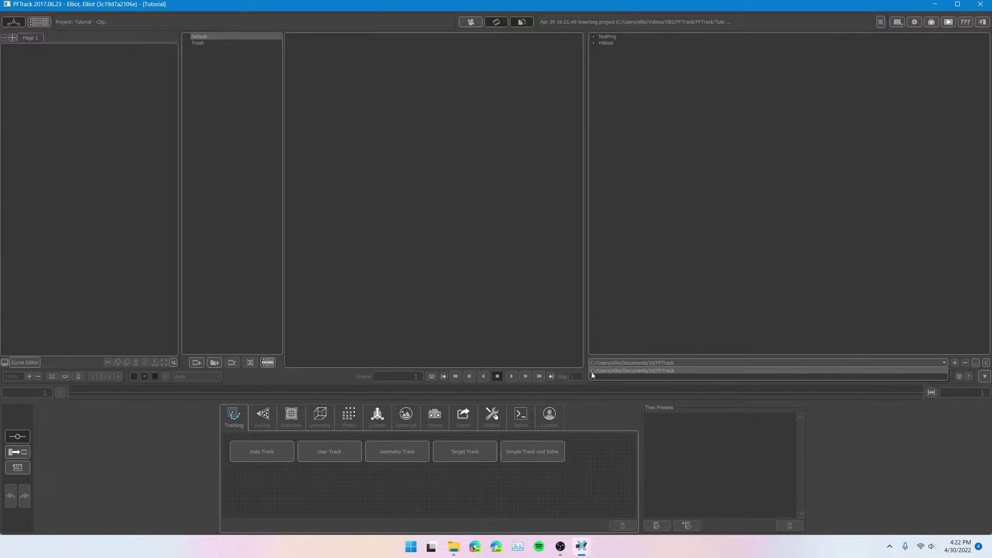
left_click(593, 378)
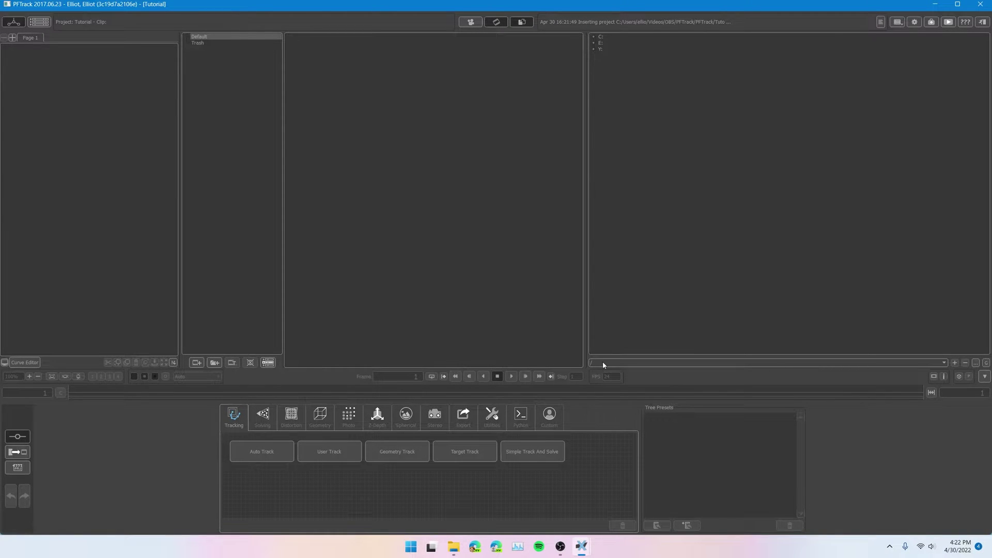
Copy the Frames folder's path from File Explorer and try to use it as the media file browser's location
left_click(452, 480)
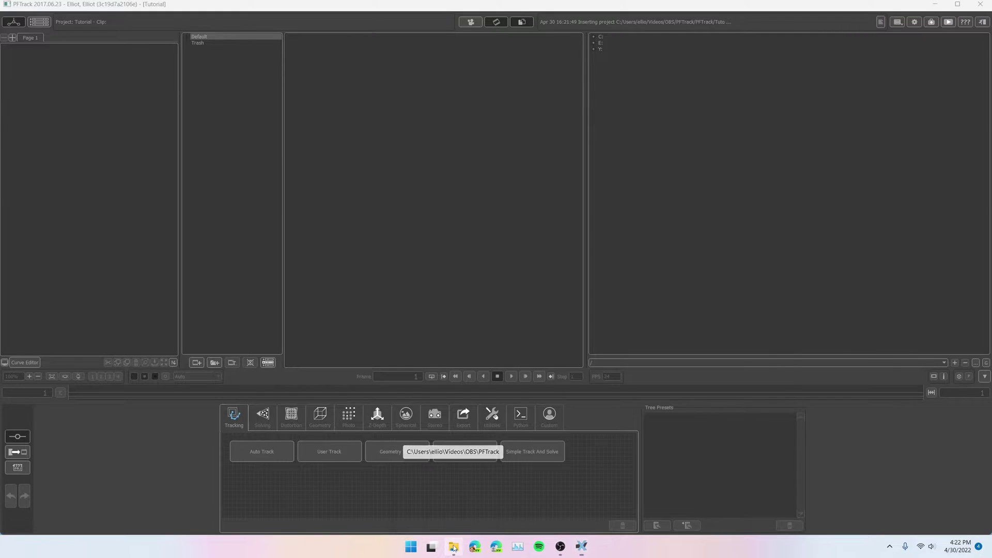
double_click(257, 302)
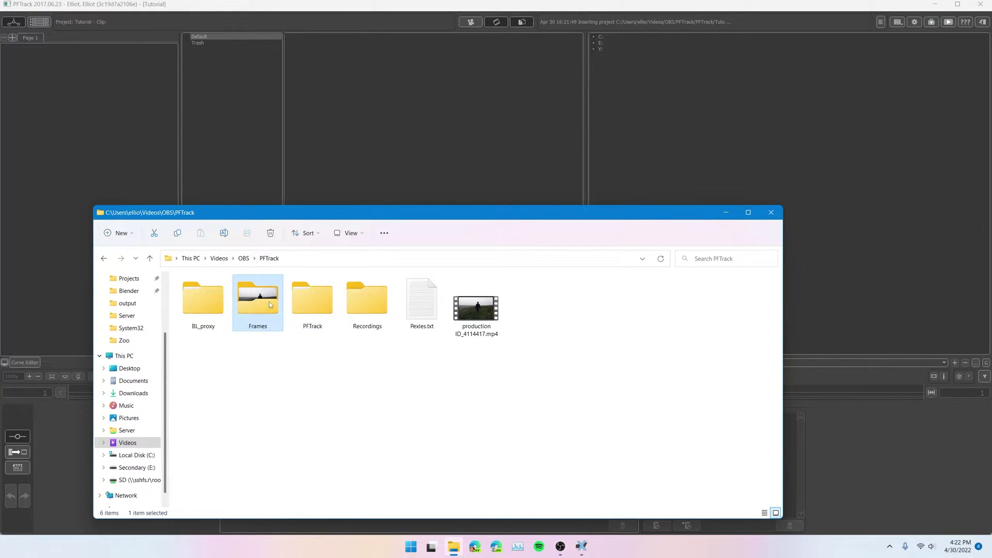
left_click(340, 256)
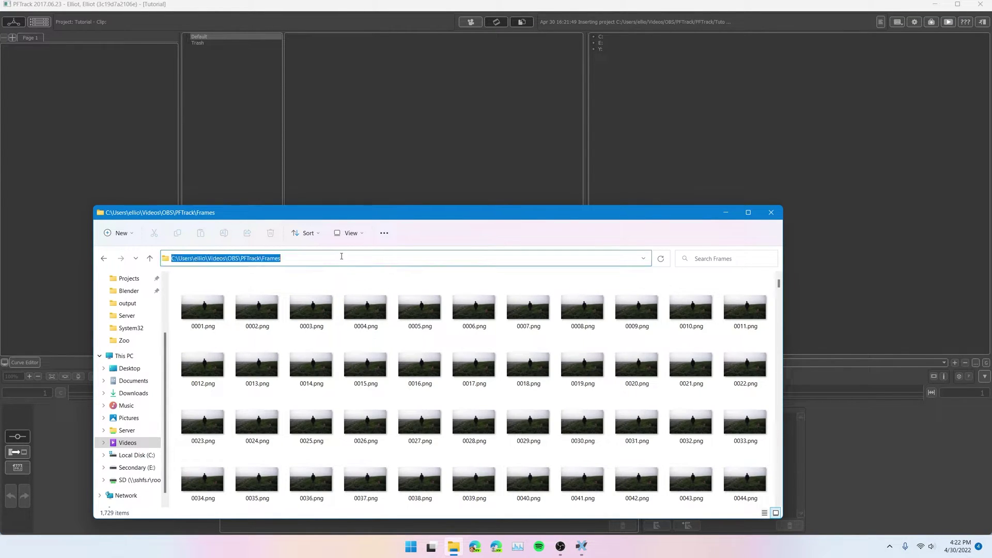
left_click(658, 124)
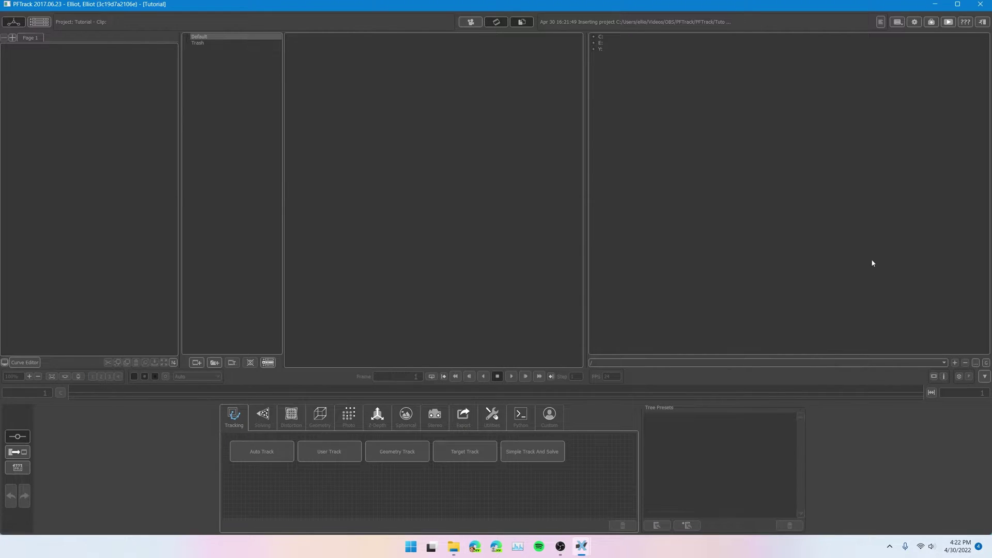
left_click(976, 363)
key("ctrl+v")
left_click(471, 282)
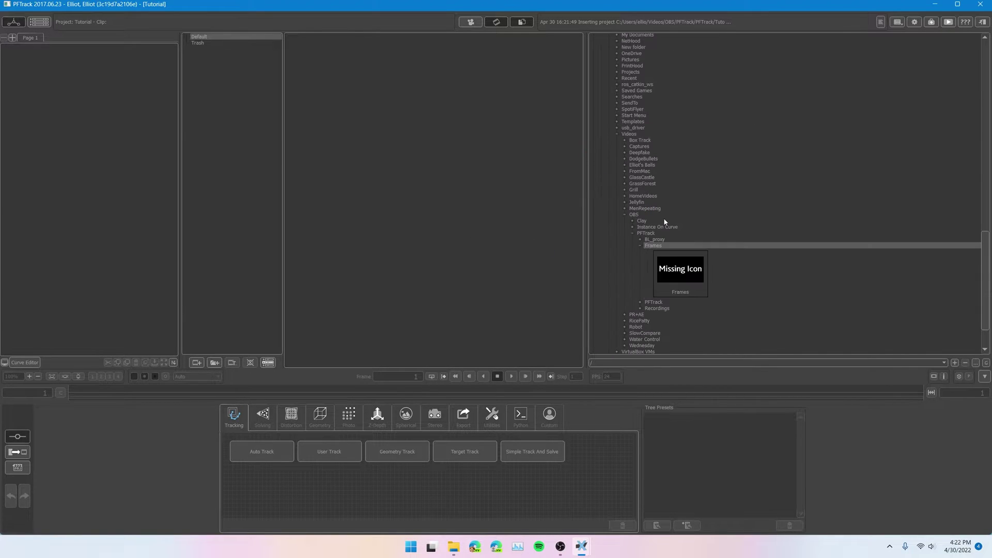
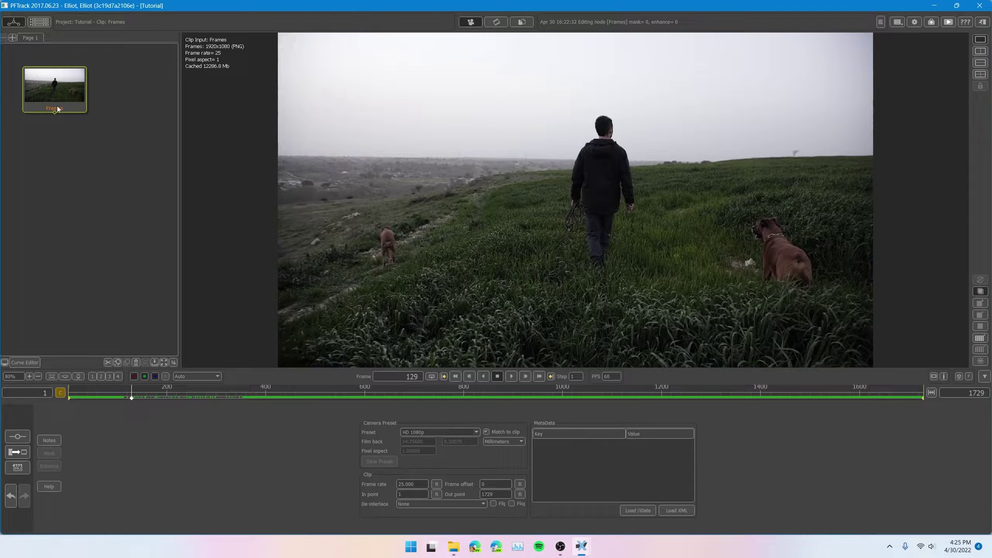
Attach an Auto Track node to the Frames clip node
right_click(57, 109)
mouse_move(73, 114)
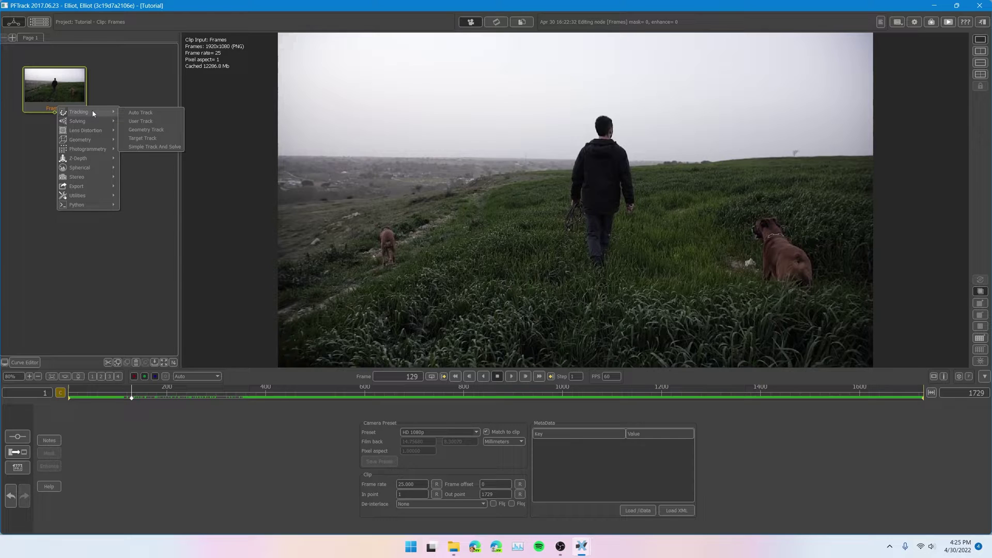
left_click(154, 113)
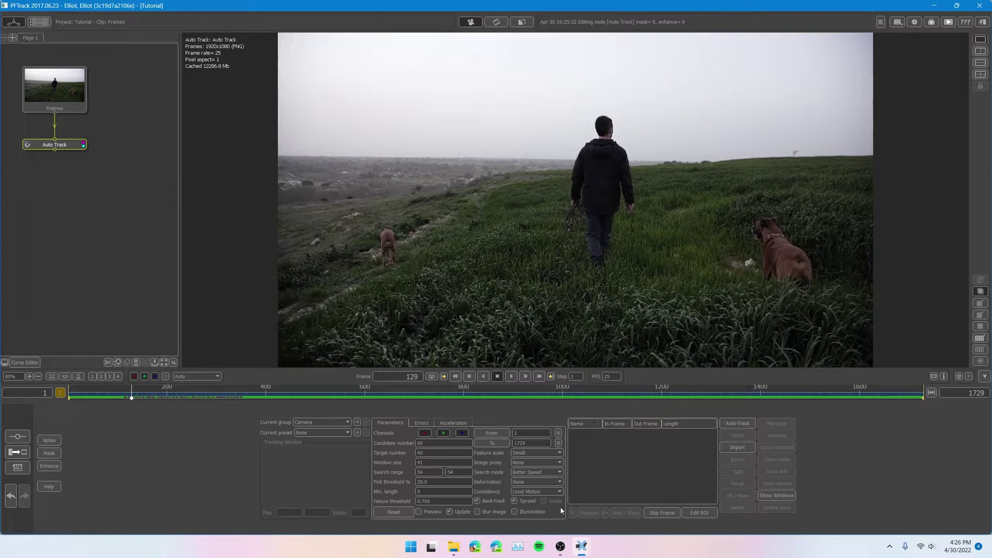
Run automatic tracking over the Frames clip and scrub back to the first frame
left_click(736, 424)
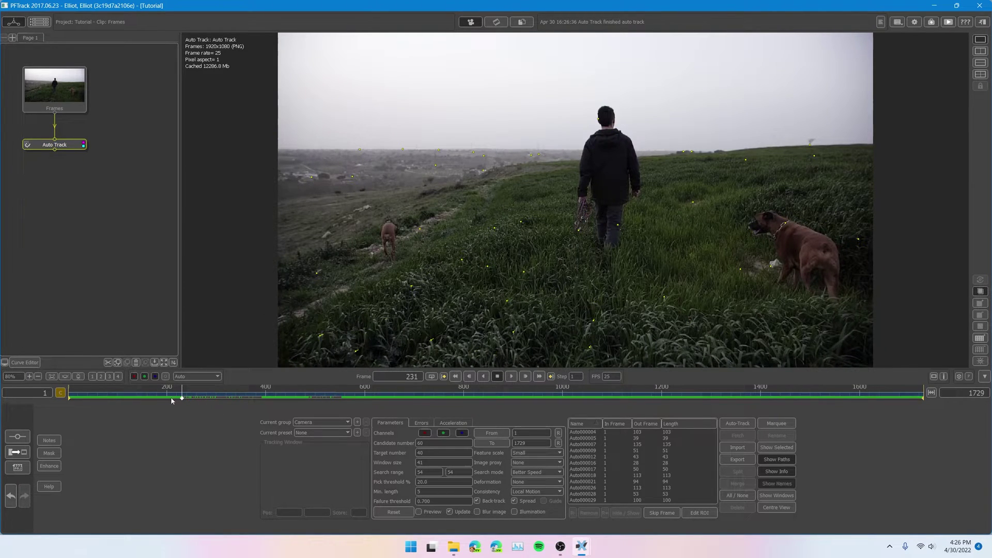
left_click_drag(182, 401, 70, 393)
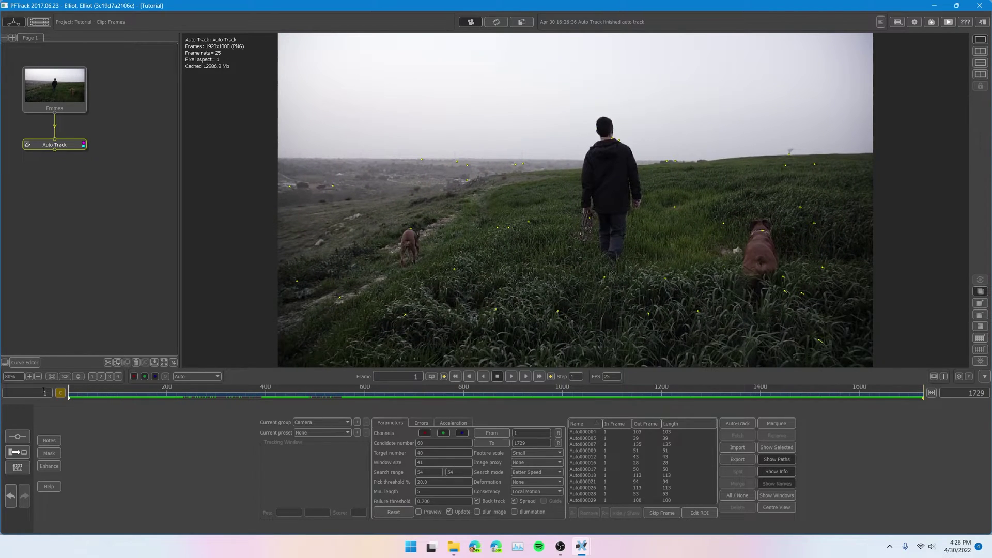
Delete the Auto Track node from the node tree
right_click(50, 148)
left_click(41, 144)
key("Delete")
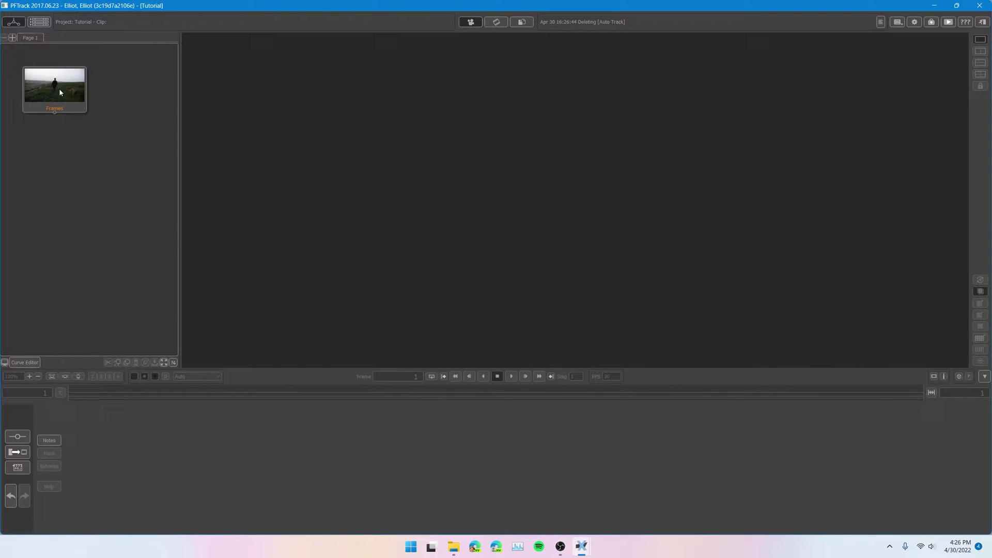
Add a new Auto Track node, link it to the Frames clip's output and place it beneath the clip
right_click(59, 92)
mouse_move(88, 94)
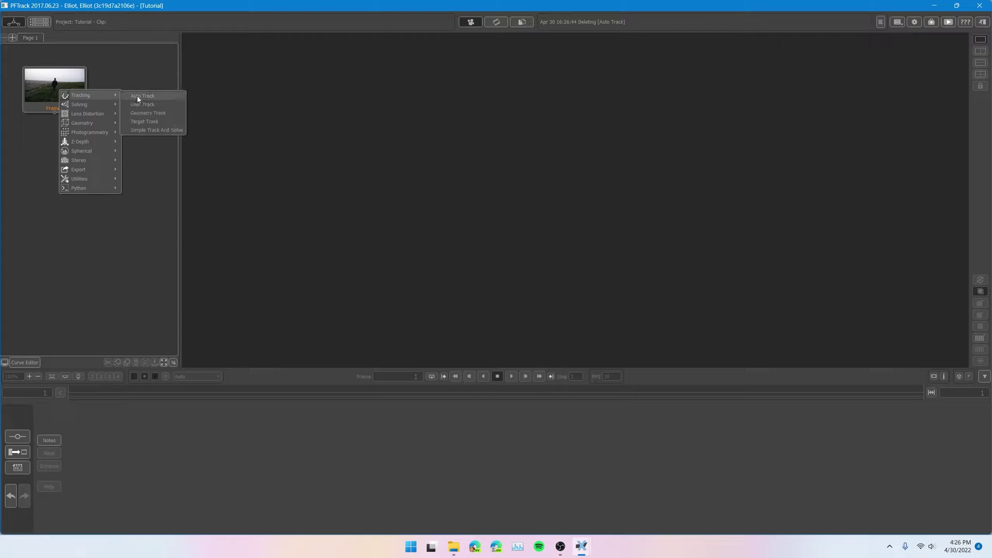
left_click(143, 96)
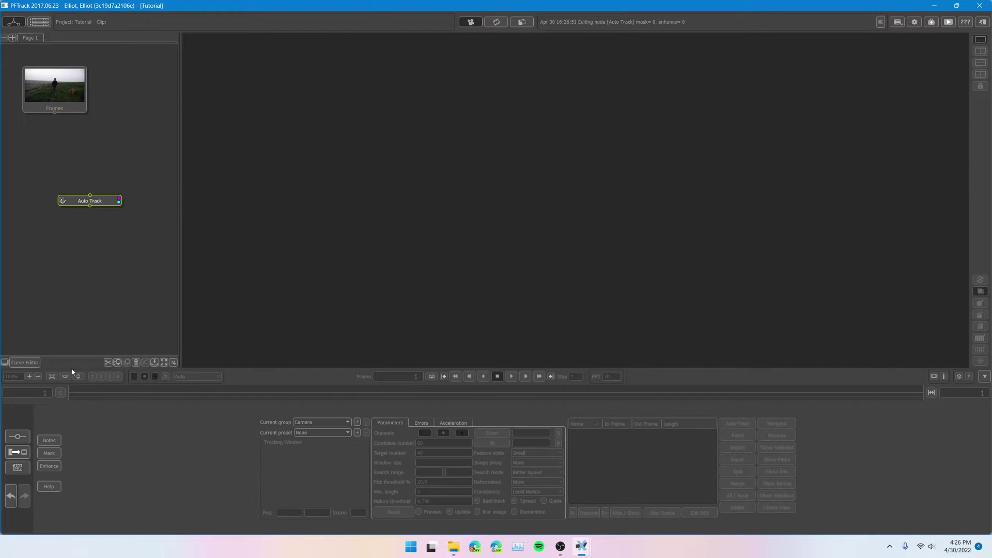
left_click_drag(90, 195, 54, 112)
left_click_drag(99, 200, 55, 148)
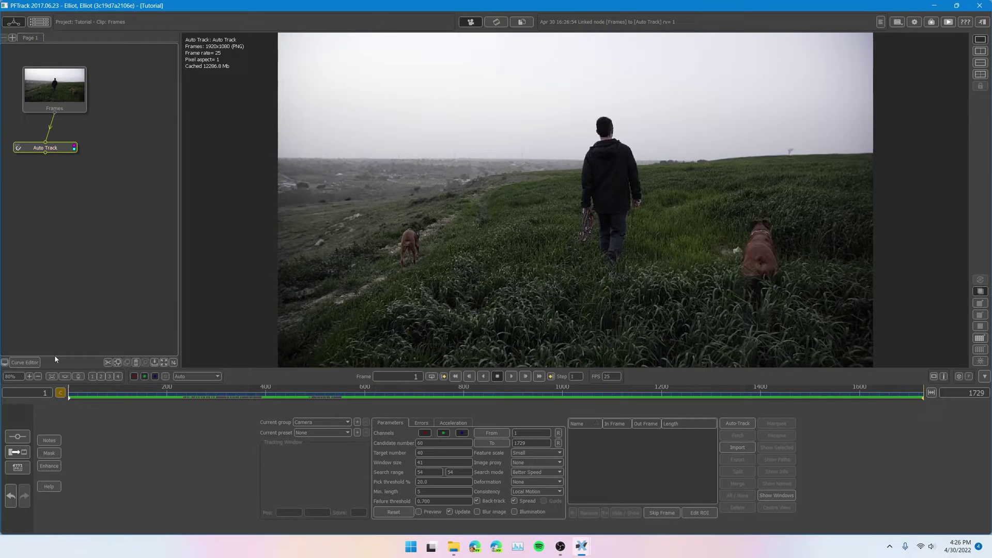
Draw a closed Bezier roto mask around the walking man at frame 1
left_click(49, 452)
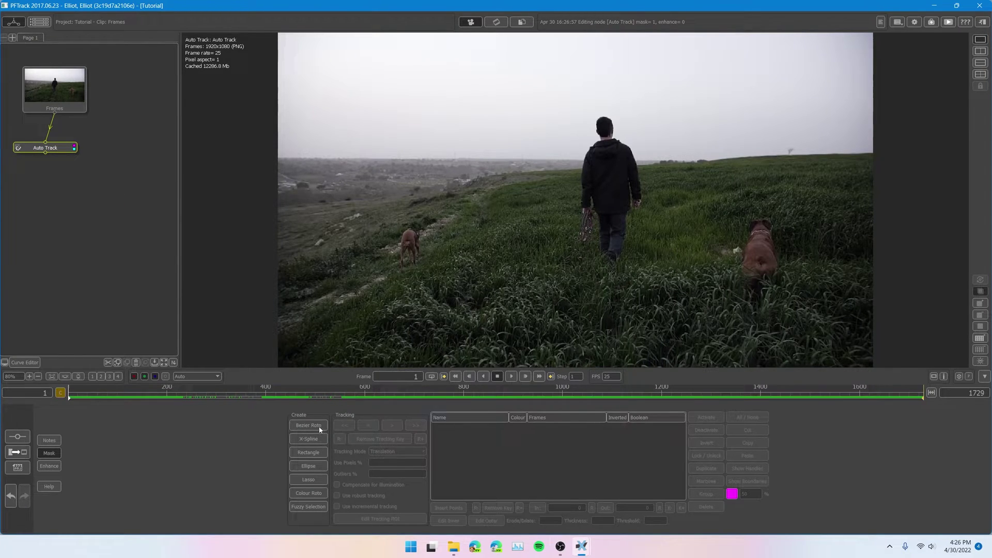
left_click(313, 425)
left_click_drag(572, 233, 568, 164)
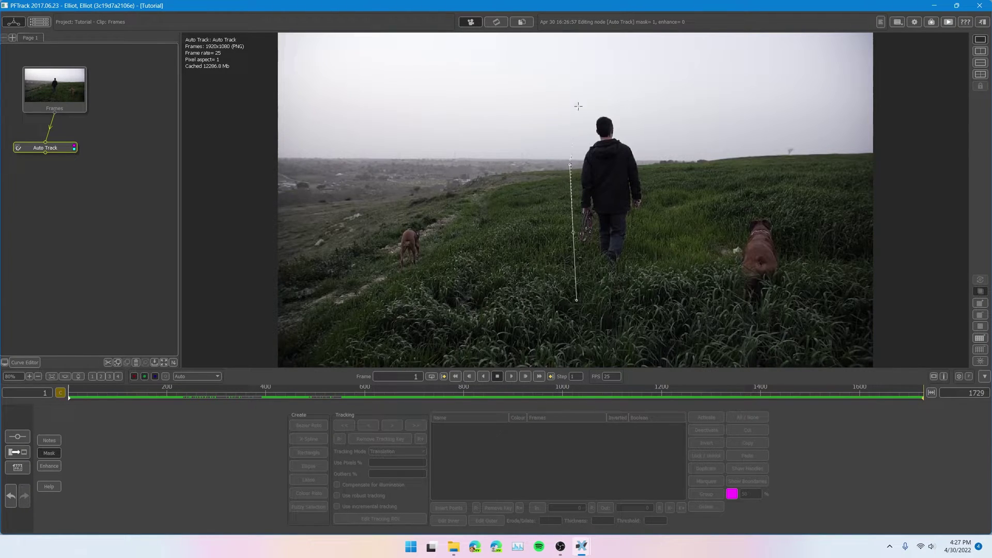
left_click(638, 136)
left_click_drag(647, 150, 588, 265)
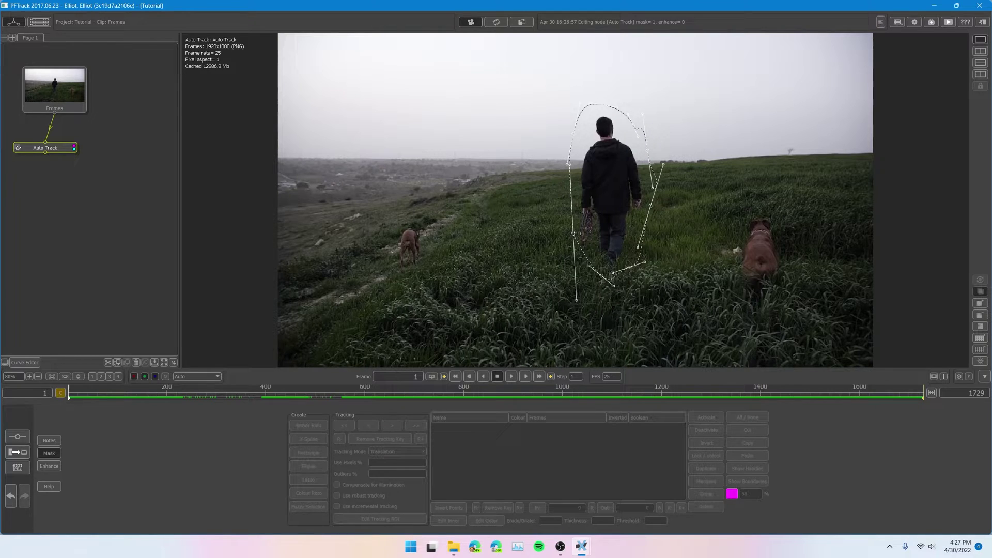
left_click(573, 233)
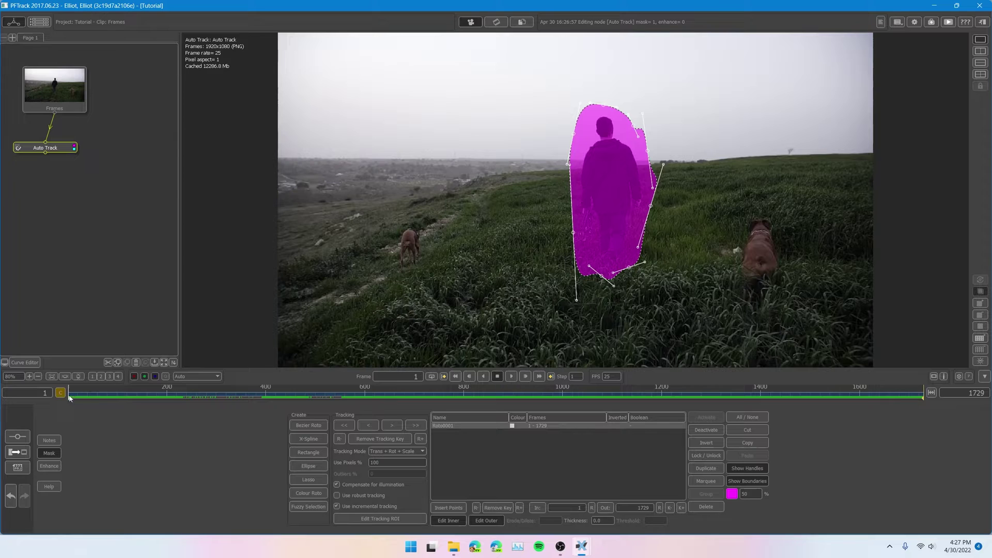
Reposition the man's mask over him at frames 157 and 283
left_click_drag(73, 395, 145, 395)
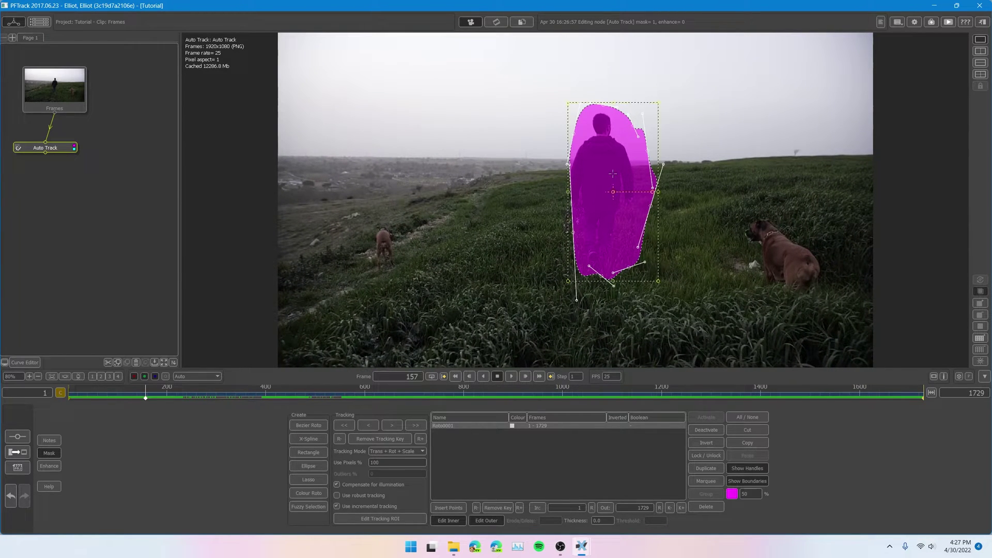
left_click_drag(604, 174, 611, 175)
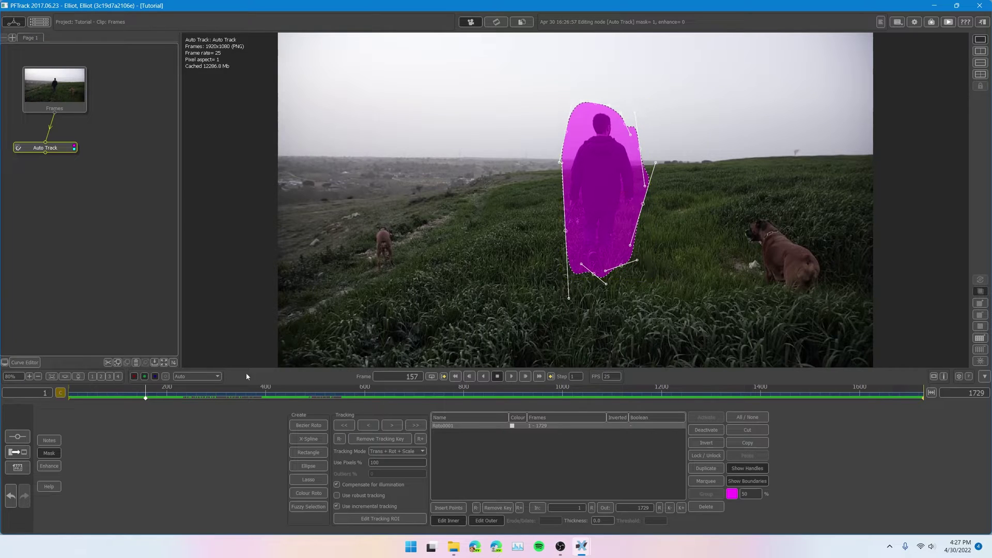
left_click_drag(152, 397, 207, 398)
left_click(608, 219)
left_click_drag(608, 219, 608, 210)
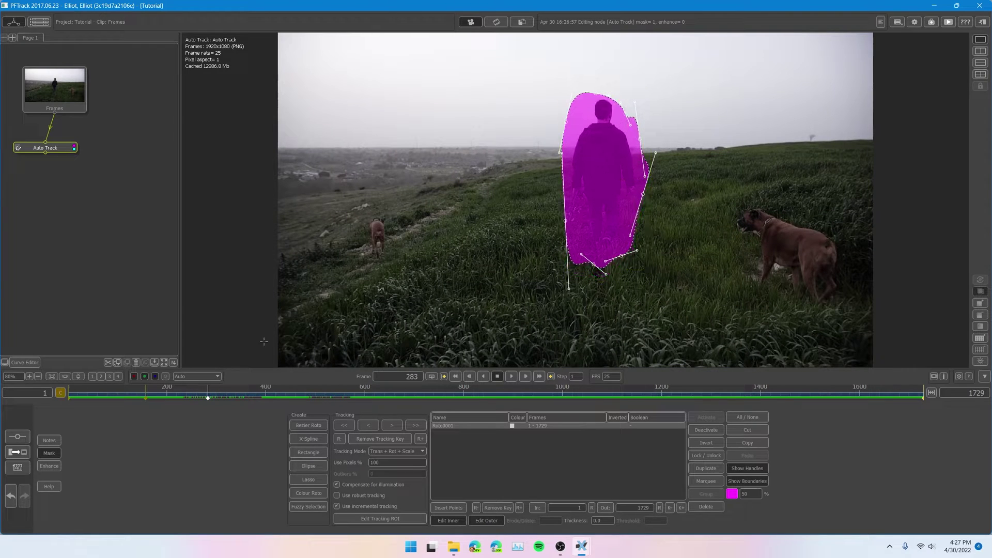
Reposition the man's mask over him at frames 438 and 600
left_click_drag(201, 401, 286, 396)
left_click(604, 206)
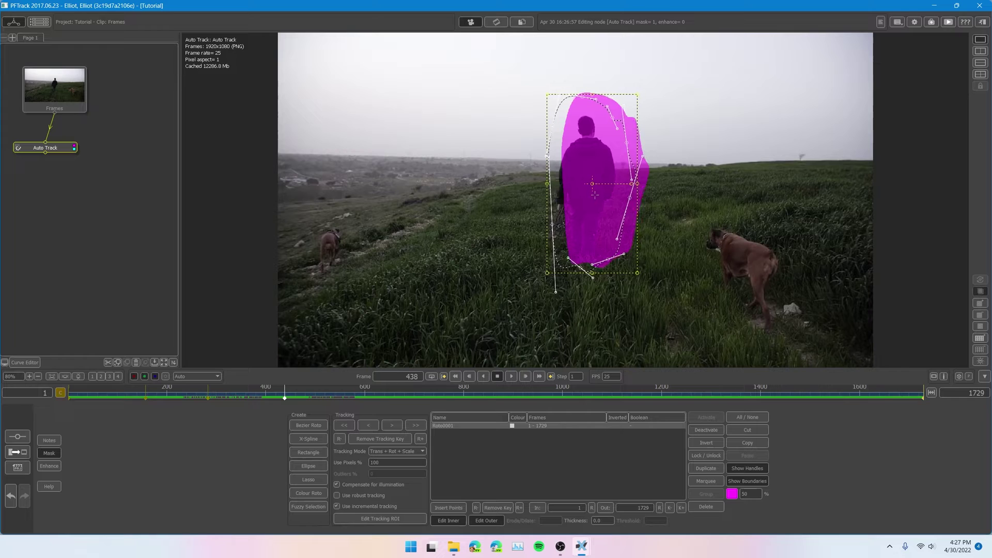
left_click_drag(552, 250, 538, 253)
left_click_drag(286, 399, 365, 398)
left_click(593, 216)
left_click_drag(592, 216, 586, 214)
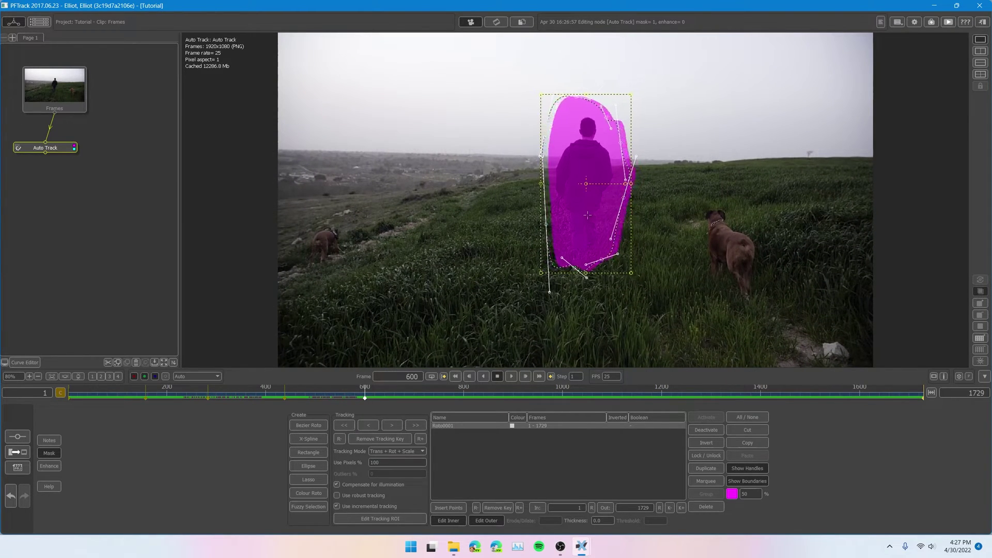
Return to frame 1, deselect the man's mask and draw a second Bezier roto mask around the dog on the right
left_click_drag(365, 397, 69, 398)
left_click(531, 474)
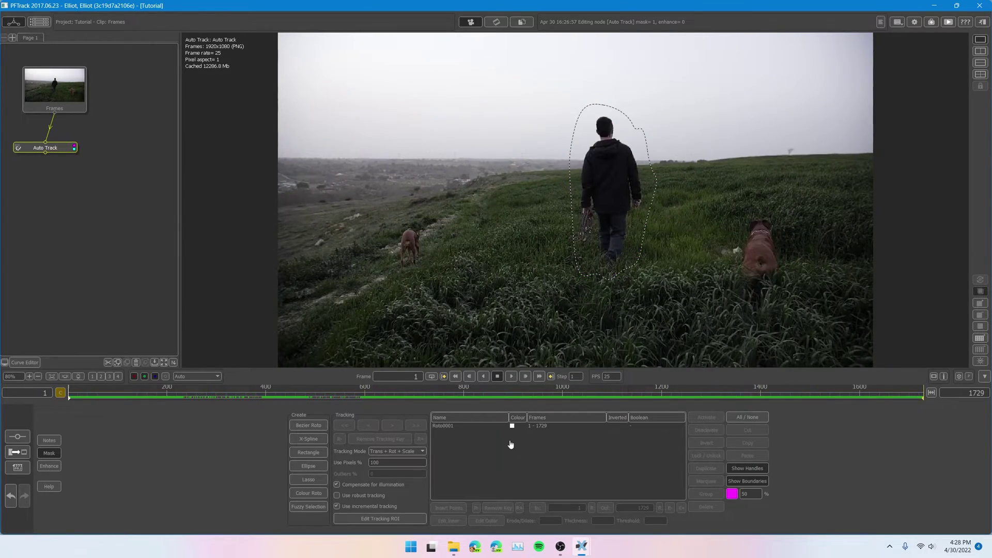
left_click(324, 426)
left_click_drag(719, 259, 721, 250)
left_click(747, 211)
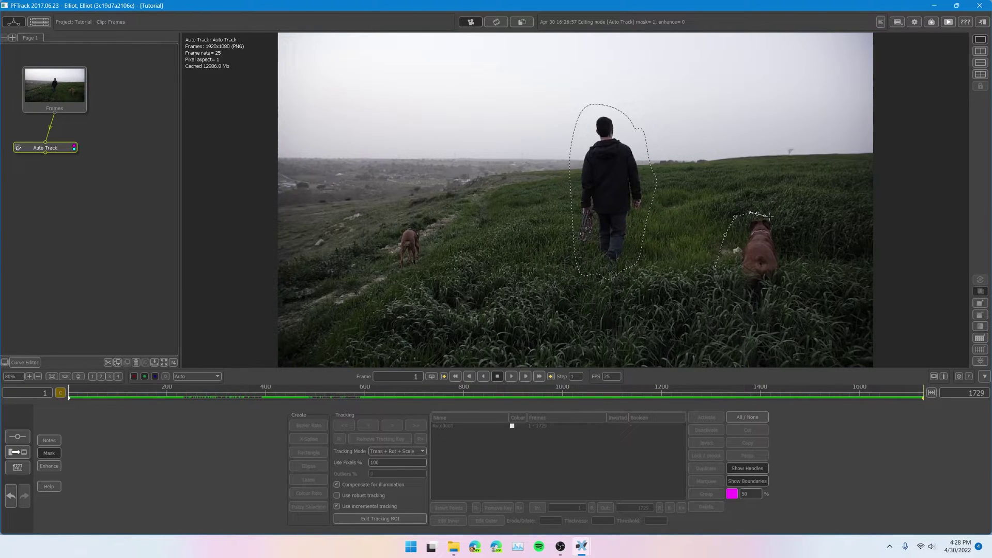
left_click(772, 216)
left_click(784, 231)
left_click(782, 257)
left_click(784, 281)
left_click(744, 297)
left_click(724, 290)
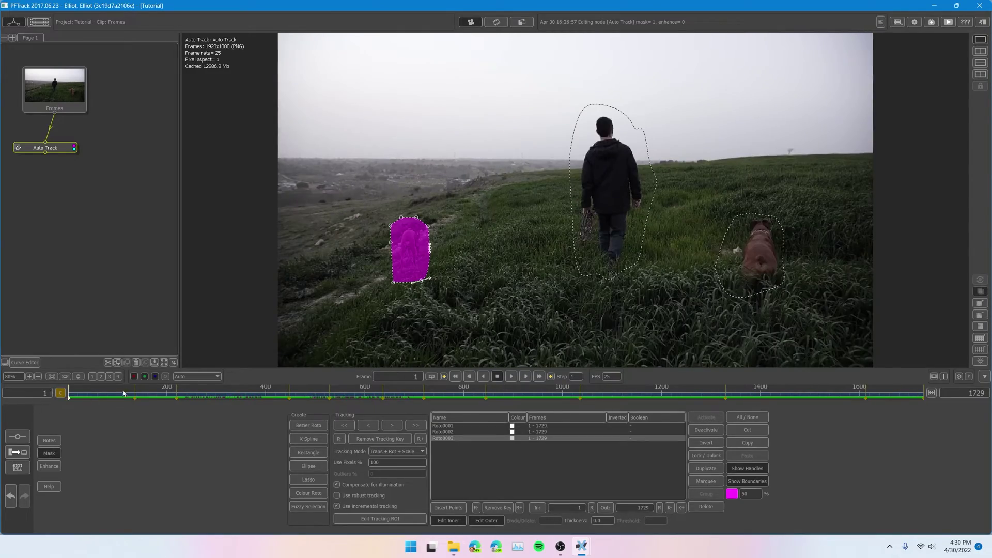
Play and scrub through the clip to check that the masks follow the man and both dogs
key("space")
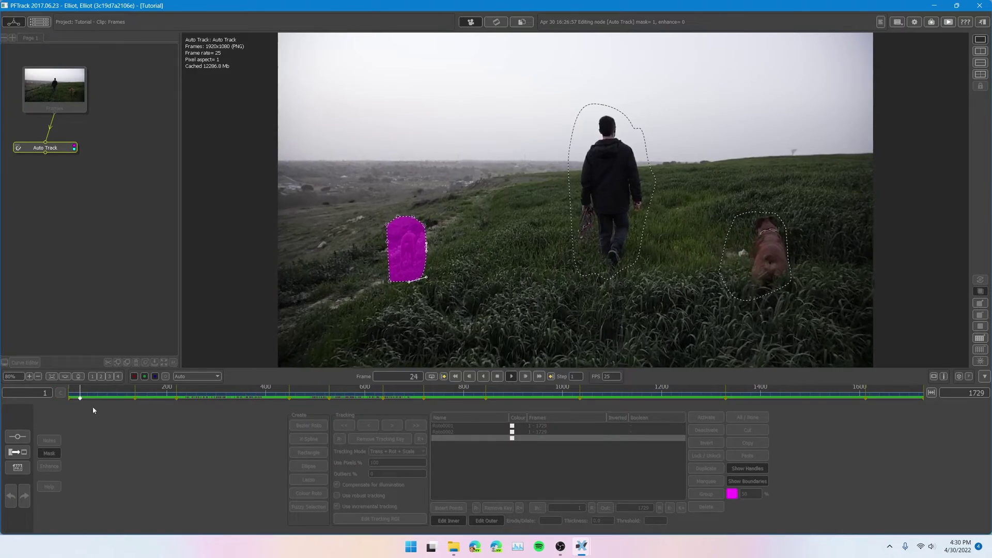
left_click_drag(80, 397, 778, 408)
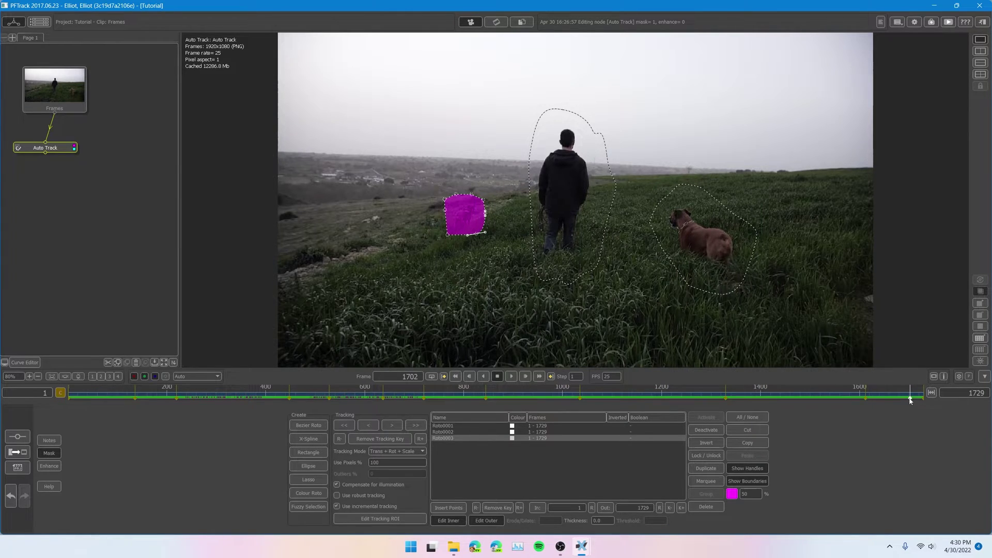
left_click_drag(910, 398, 65, 385)
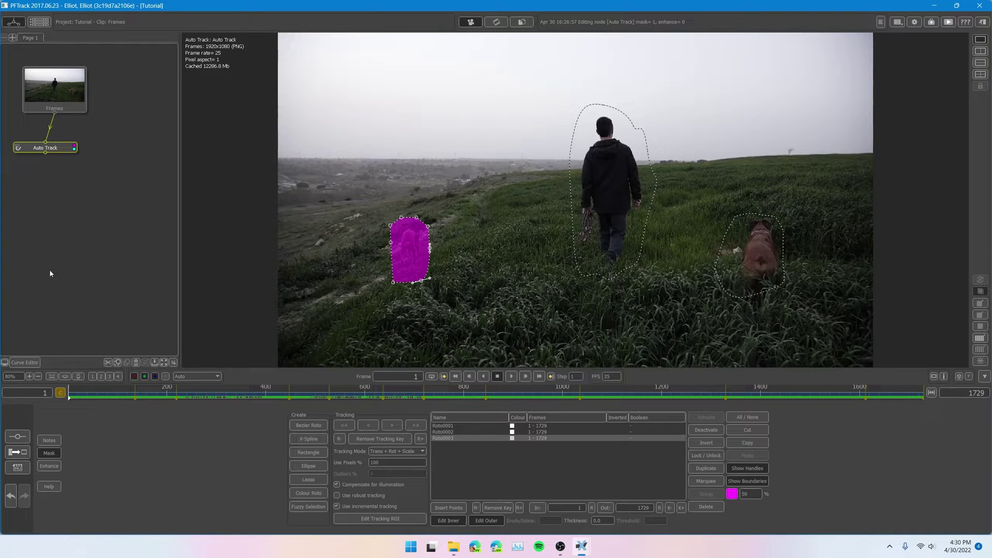
Reopen the Auto Track node's settings, run automatic tracking on the masked clip and scrub through to check the trackers
left_click(49, 149)
left_click(17, 437)
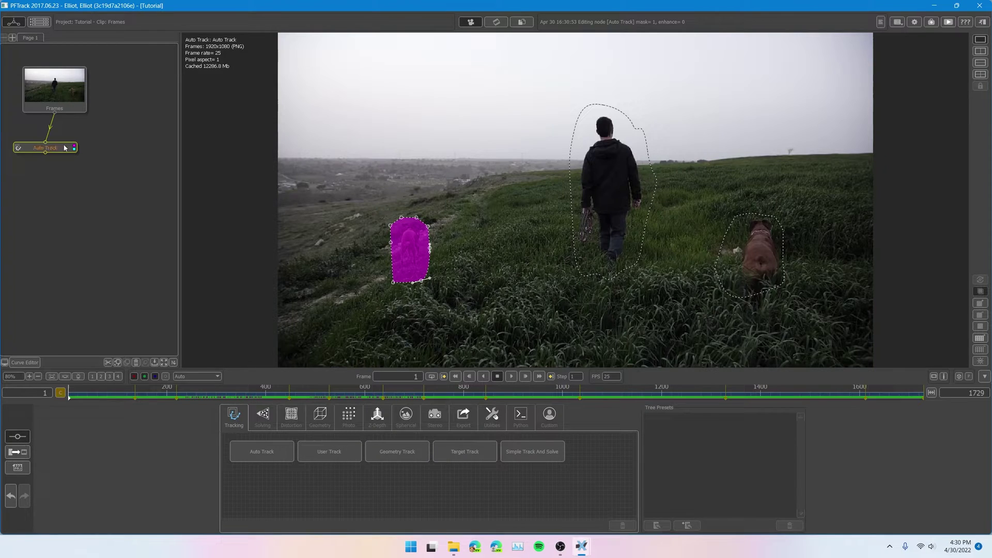
scroll(417, 442, "up", 1)
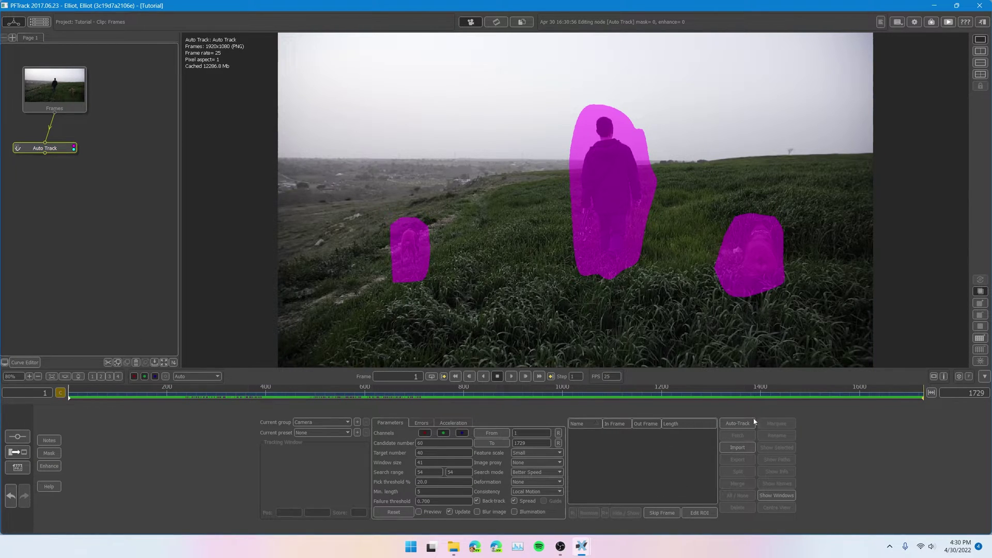
left_click(736, 423)
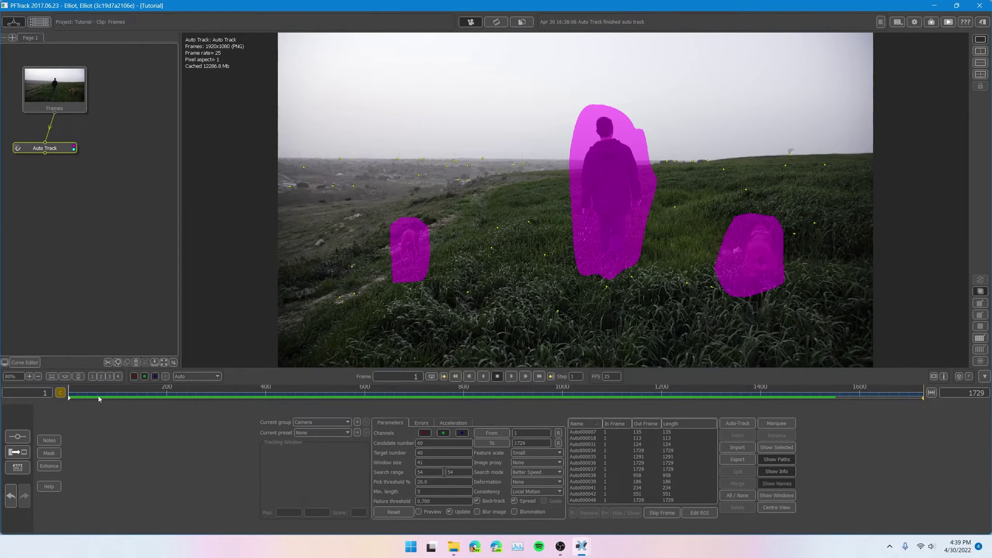
left_click_drag(98, 398, 391, 391)
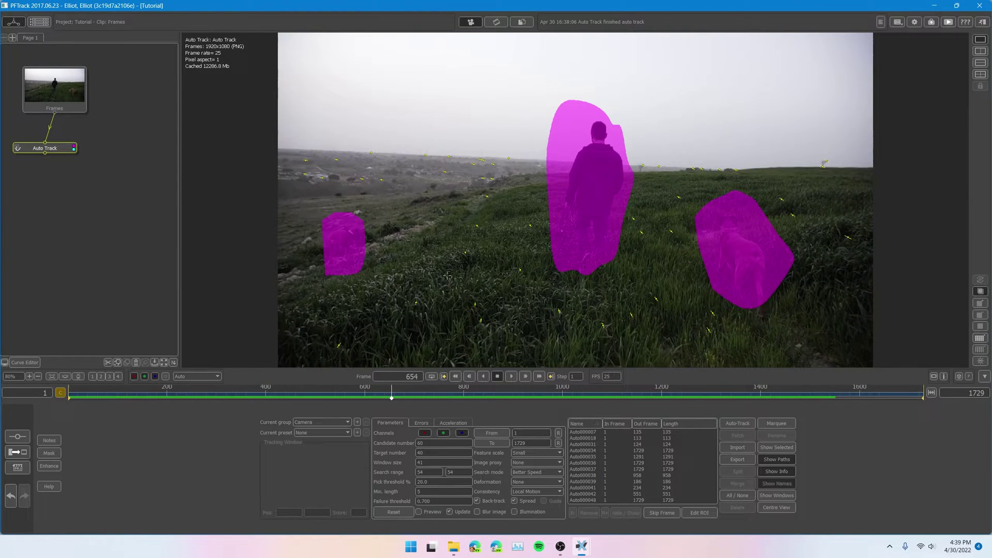
left_click_drag(390, 398, 63, 397)
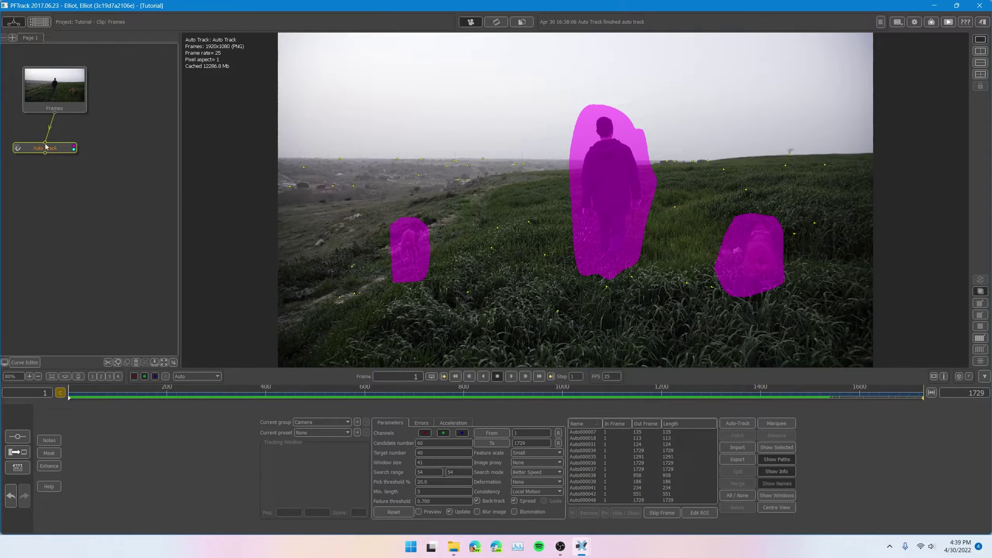
Attach a Camera Solver node to the Auto Track node and tidy the positions of both nodes
left_click_drag(49, 151, 70, 147)
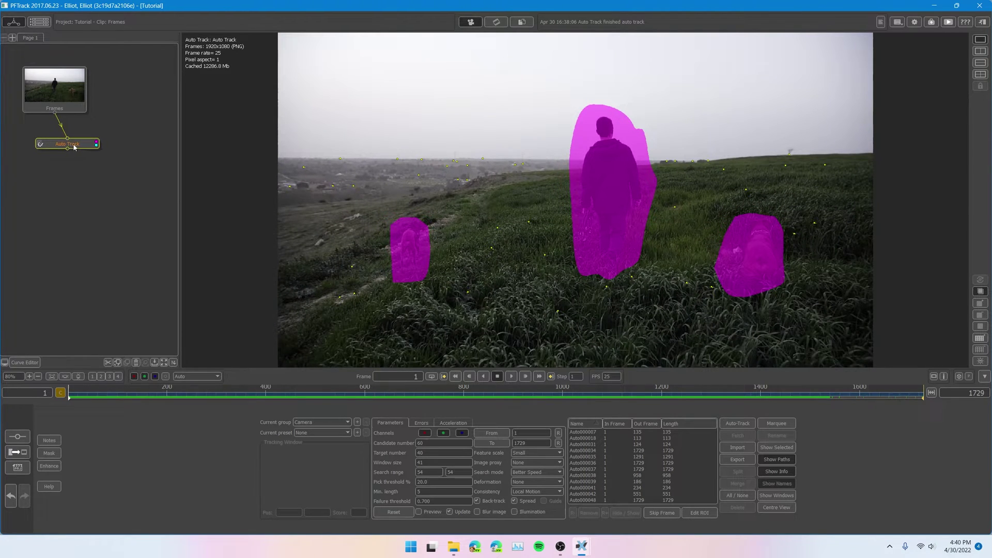
right_click(74, 147)
mouse_move(103, 162)
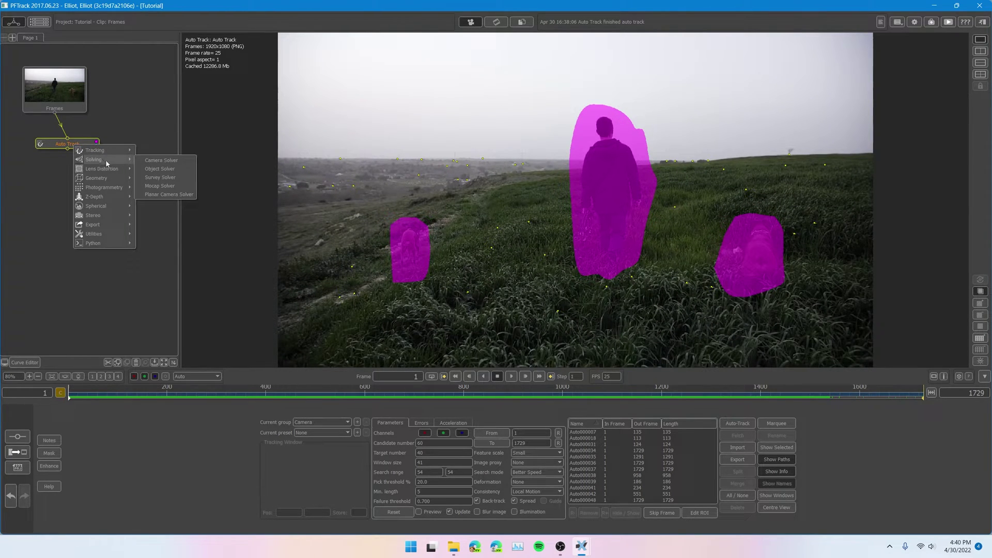
left_click(156, 160)
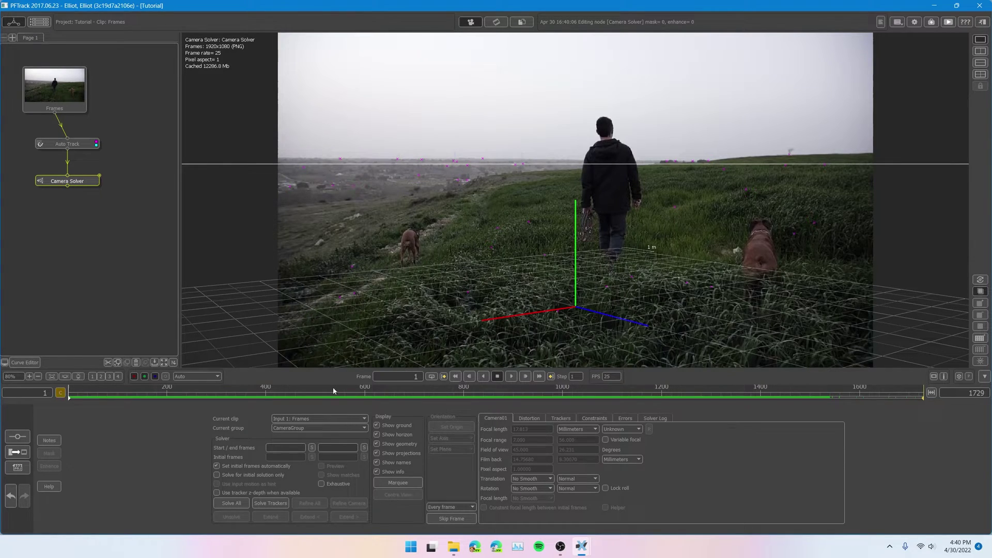
left_click_drag(63, 147, 57, 147)
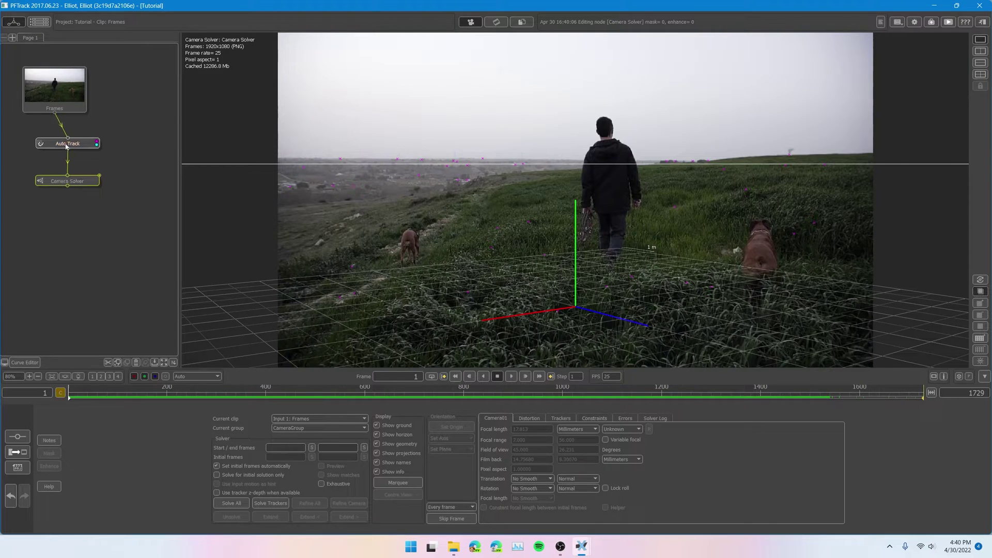
left_click_drag(77, 185, 70, 175)
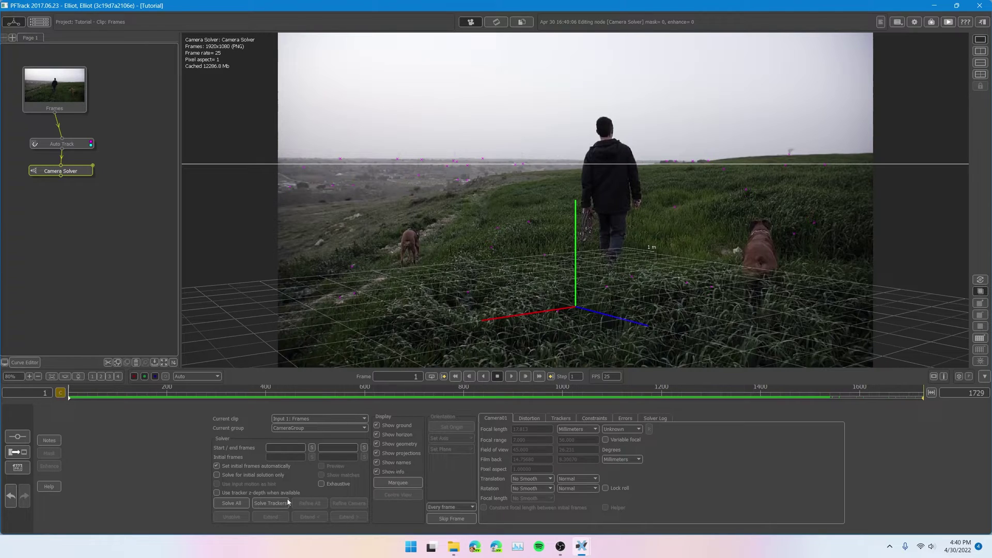
Solve the camera and all trackers, and scrub the solved clip back to frame 1
left_click(237, 504)
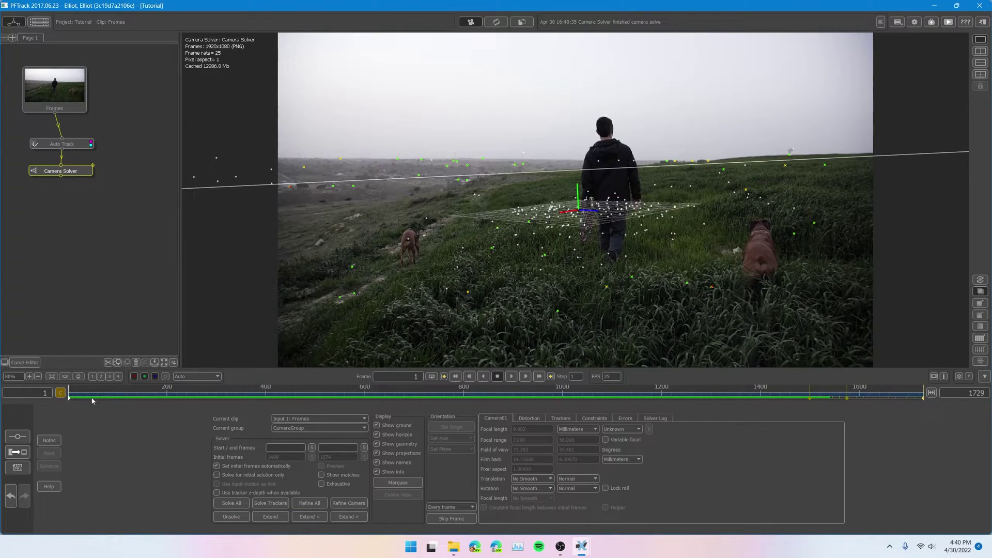
left_click_drag(111, 399, 68, 397)
Attach an Orient Scene node to the Camera Solver node
right_click(65, 172)
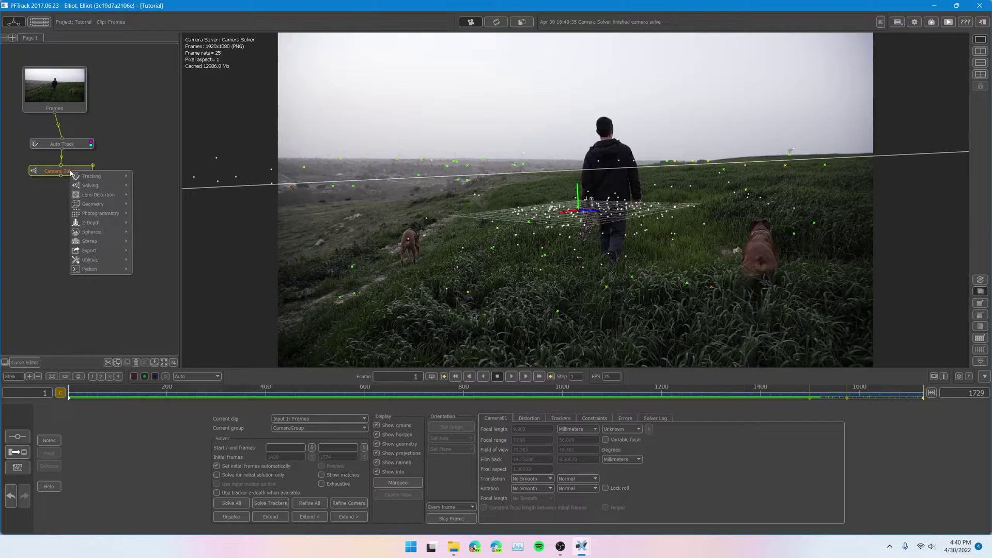
mouse_move(109, 261)
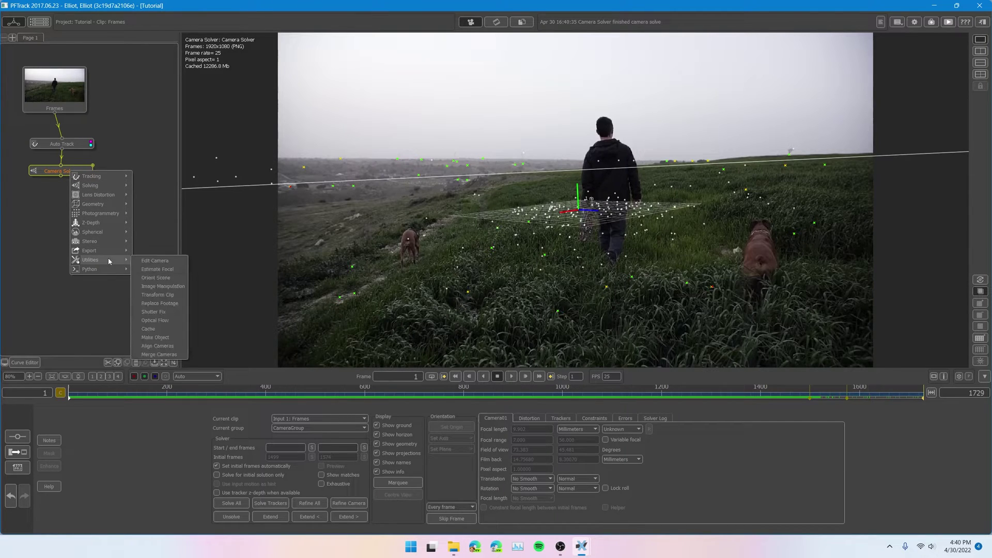
left_click(155, 279)
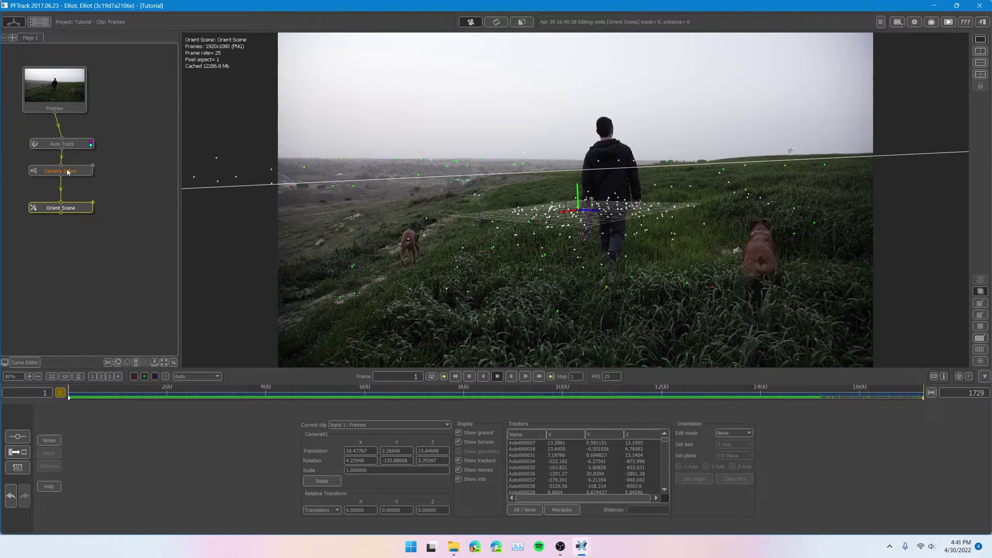
Line up the Auto Track, Camera Solver and Orient Scene nodes in a compact column beneath the Frames clip
left_click_drag(67, 172, 60, 134)
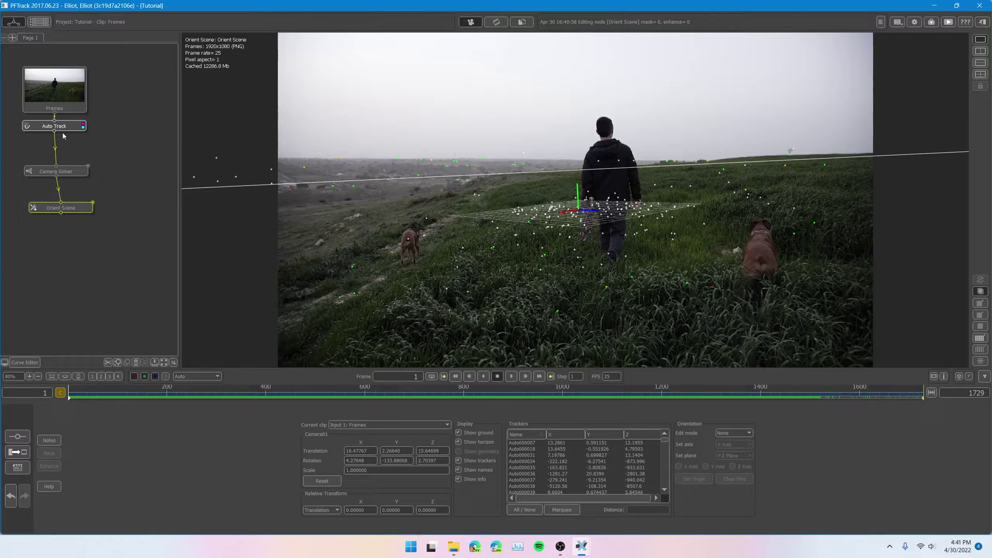
left_click_drag(66, 167, 64, 143)
left_click_drag(70, 206, 62, 169)
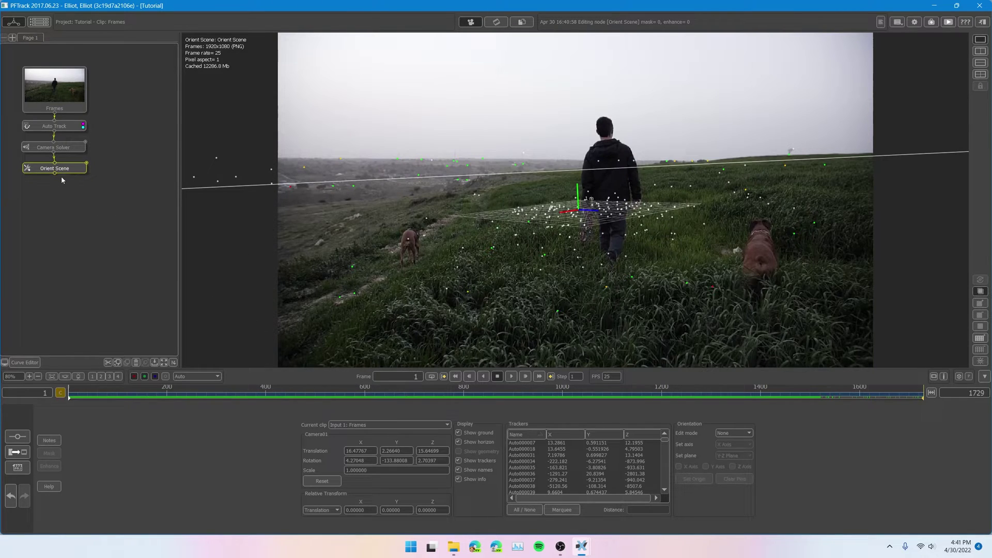
left_click_drag(62, 171, 61, 171)
Enlarge the ground grid in the Orient Scene node by scaling the scene to about 0.417
left_click(731, 434)
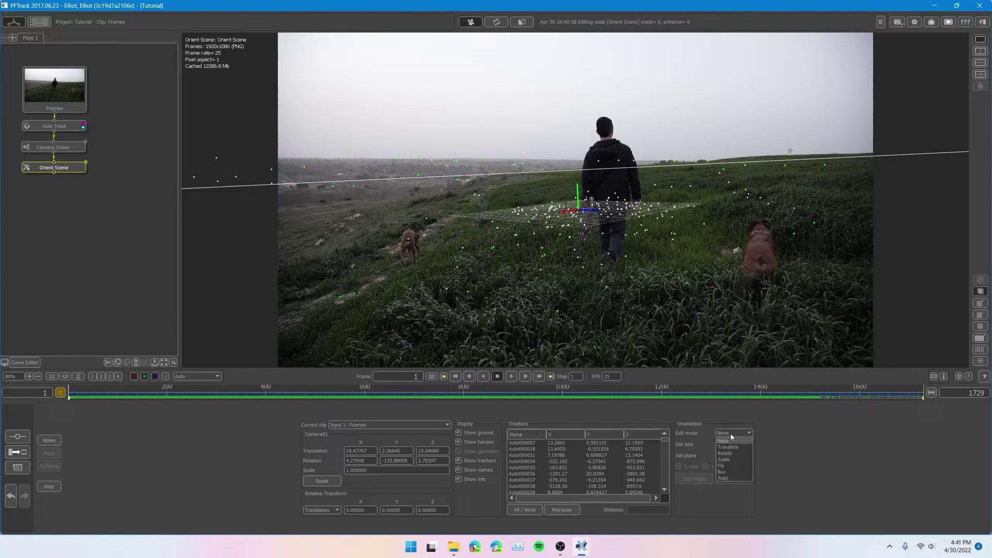
left_click(734, 460)
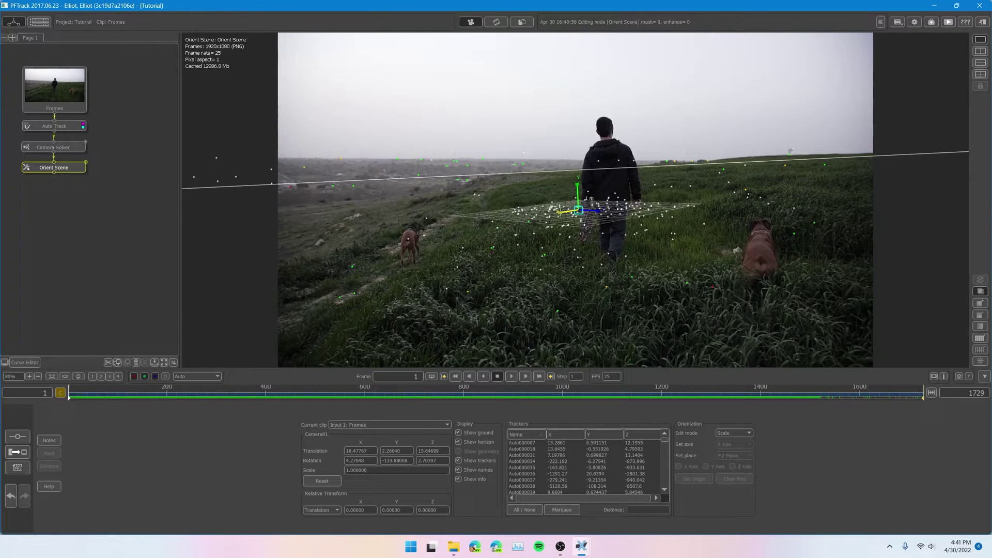
left_click_drag(560, 213, 702, 349)
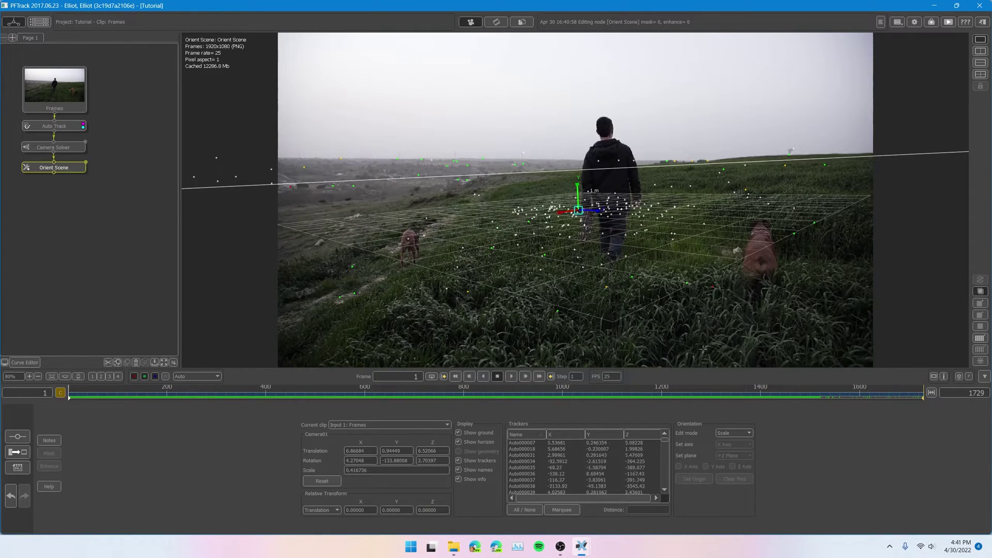
Translate the scene origin onto the walking man and rotate the ground plane along the hillside, to about -14.9, 83.6, -178.5
left_click(727, 433)
left_click(734, 442)
left_click_drag(594, 210, 618, 211)
left_click(736, 437)
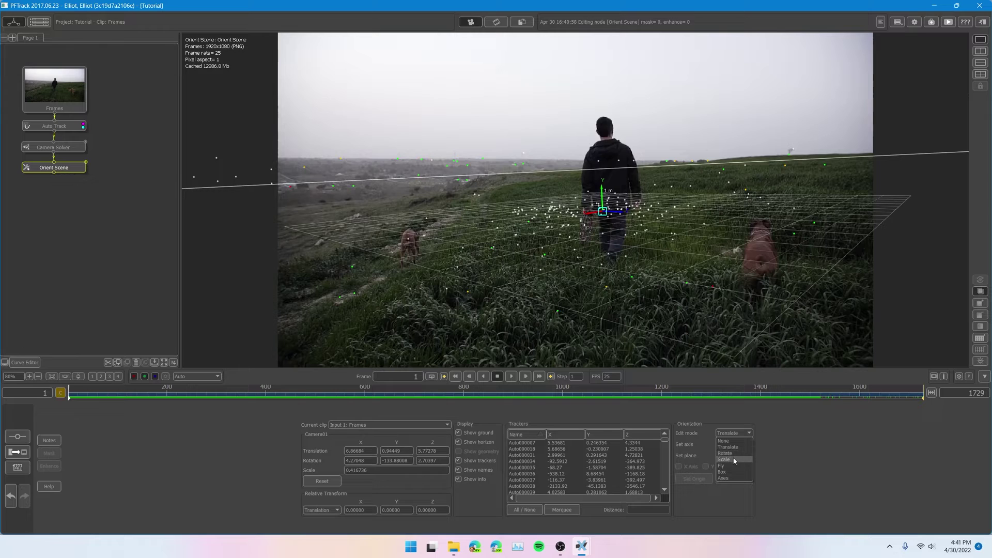
left_click(733, 451)
mouse_move(624, 211)
left_mouse_down()
mouse_move(612, 217)
mouse_move(635, 200)
mouse_move(602, 209)
mouse_move(619, 207)
left_mouse_up()
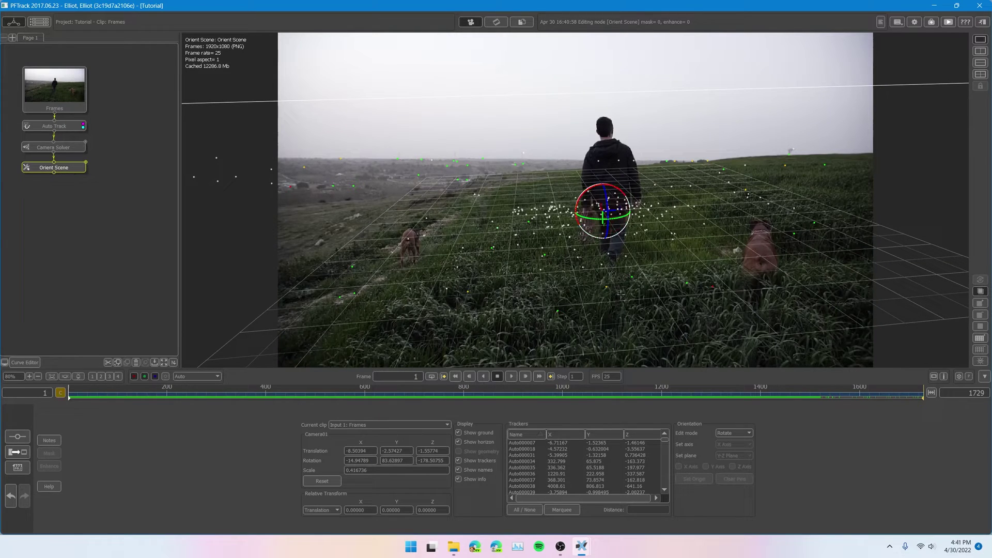
Refine the ground plane's position on the grass, rescale the scene to about 0.373, and scrub the clip around frame 1
left_click(746, 433)
mouse_move(602, 211)
left_mouse_down()
mouse_move(595, 135)
mouse_move(607, 226)
left_mouse_up()
key("t")
key("s")
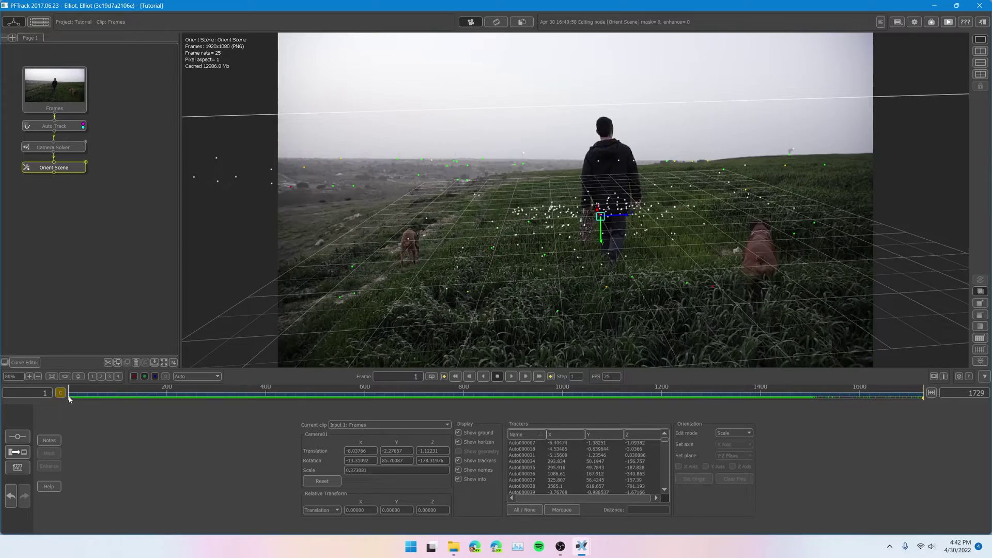
mouse_move(75, 400)
left_mouse_down()
mouse_move(854, 414)
mouse_move(288, 386)
mouse_move(62, 395)
left_mouse_up()
Attach a Test Object node to the Orient Scene node and add the Thumb_Tack object to the scene
right_click(63, 171)
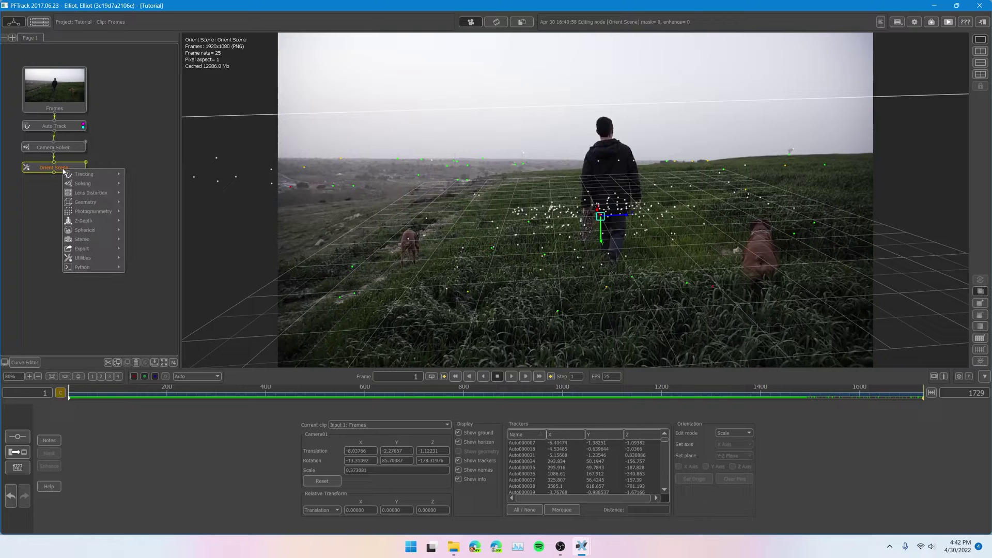
mouse_move(92, 258)
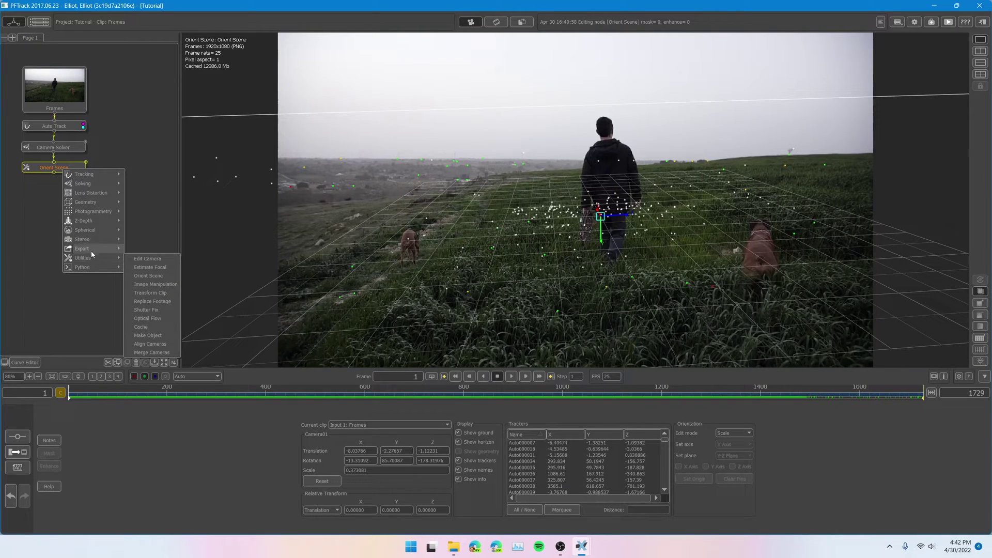
mouse_move(90, 206)
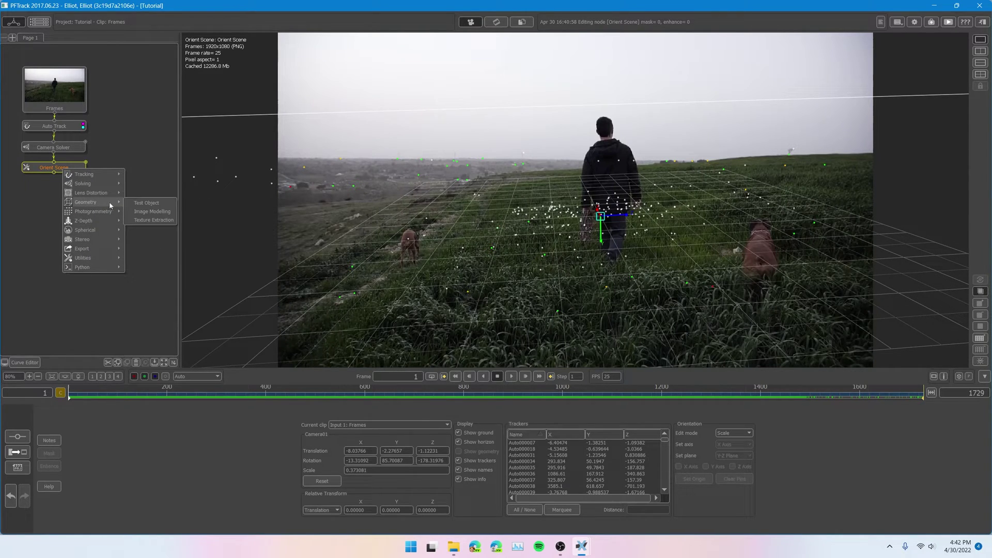
left_click(137, 203)
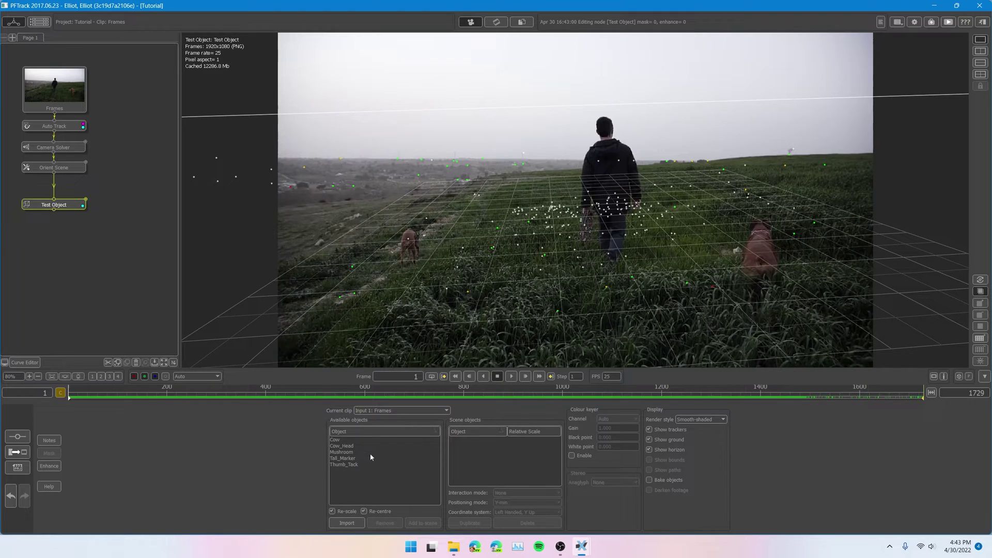
left_click(347, 465)
left_click(422, 522)
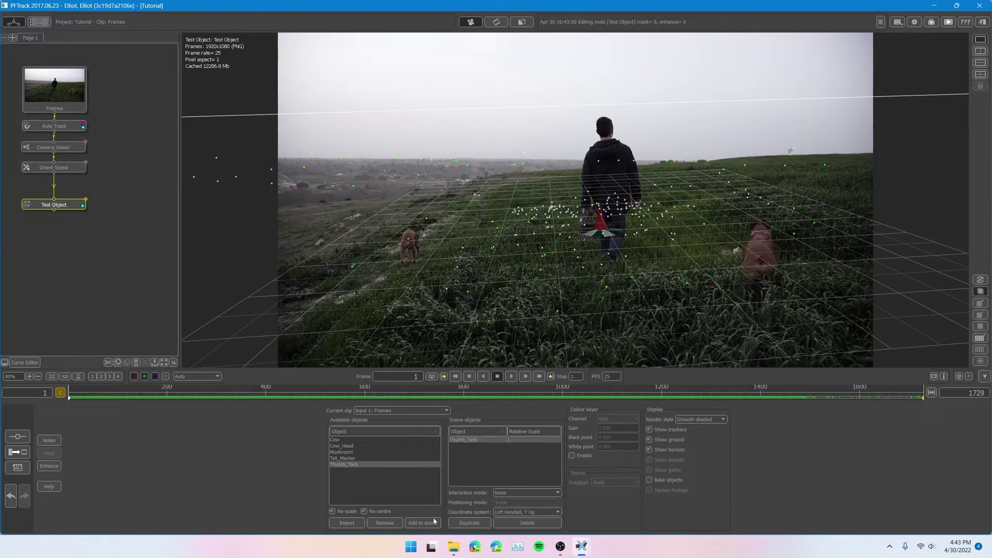
Set the interaction mode to Place at selected feature and place the Thumb_Tack on a tracker beside the walking man
left_click(512, 494)
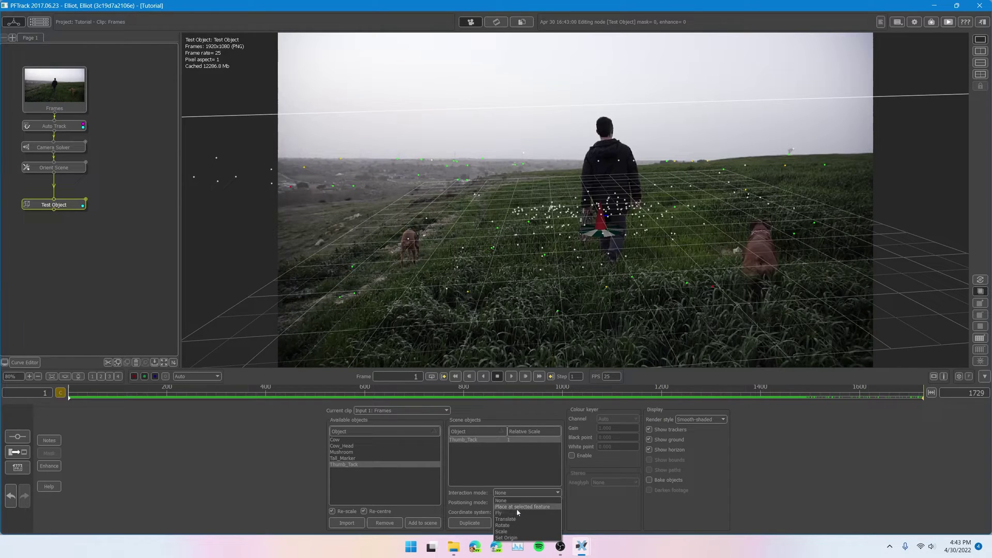
left_click(517, 507)
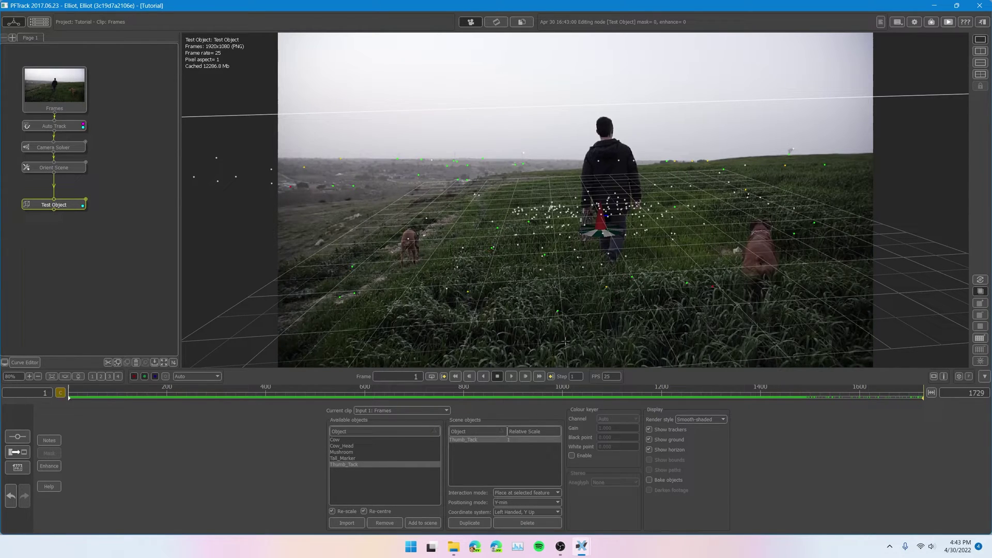
left_click(567, 212)
left_click(567, 211)
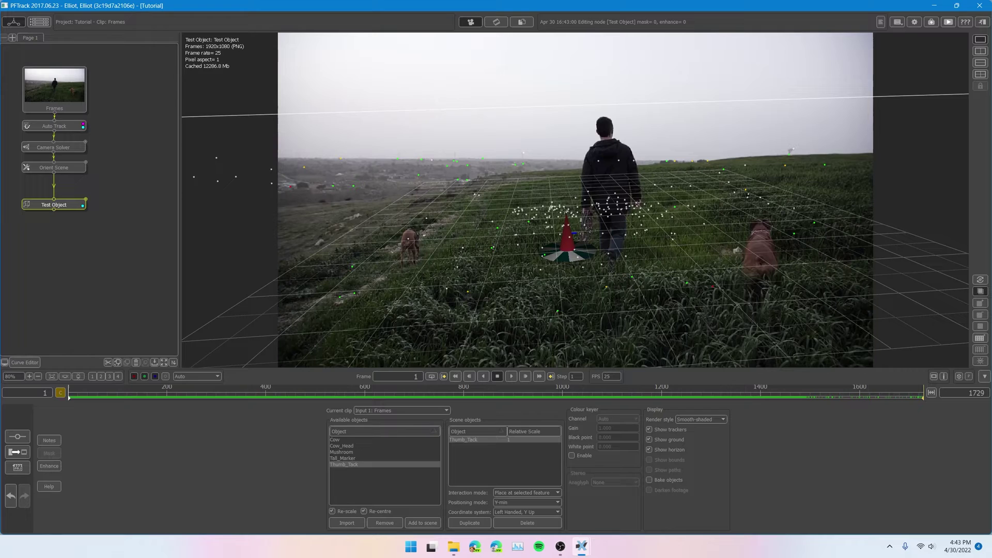
left_click(567, 212)
Reopen the Orient Scene node and rotate the scene about 180° so the vertical axis points up, to about 13.3, 94.3, 1.7
double_click(69, 170)
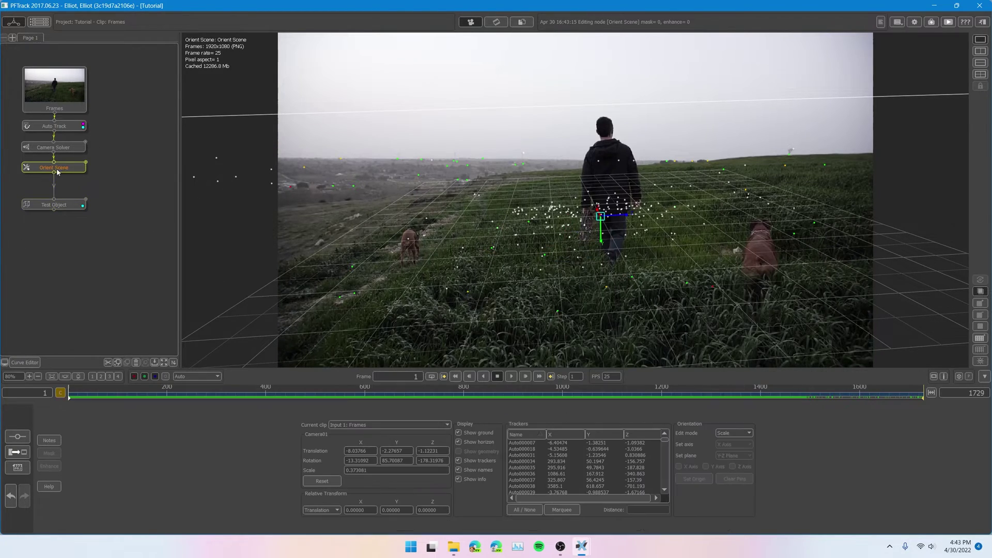
left_click(733, 433)
left_click(725, 453)
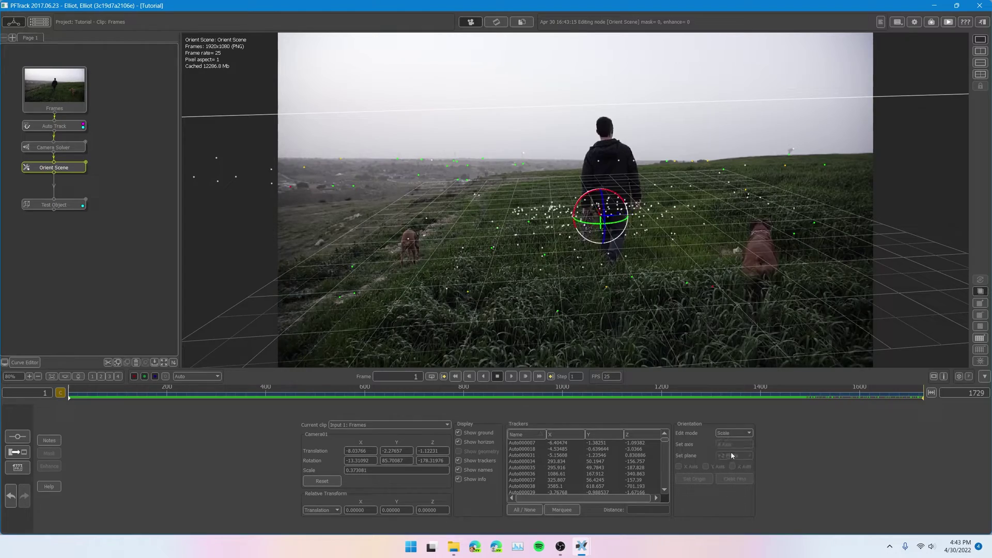
left_click_drag(601, 223, 574, 233)
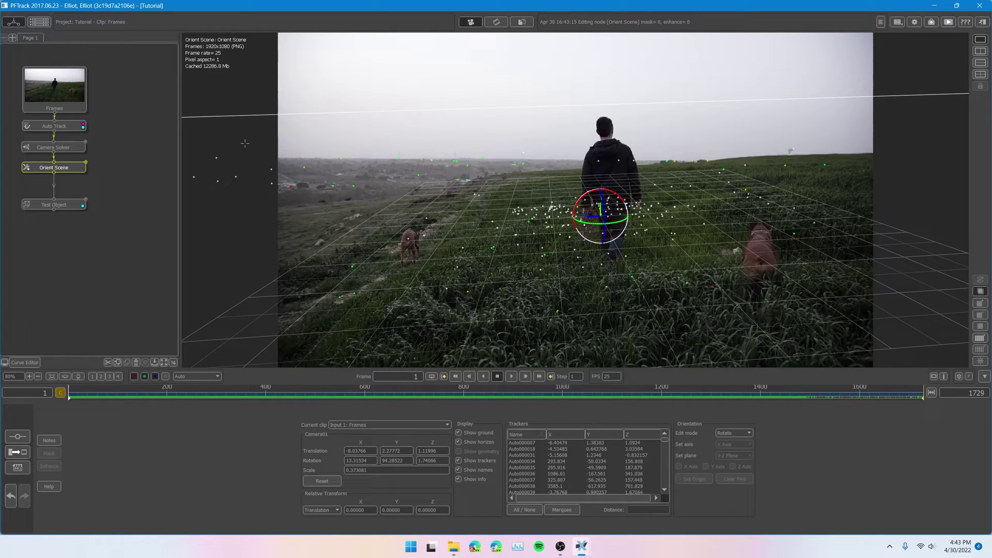
Place the Thumb_Tack on a tracker again to check the flipped orientation, and delete the Test Object node
left_click(68, 203)
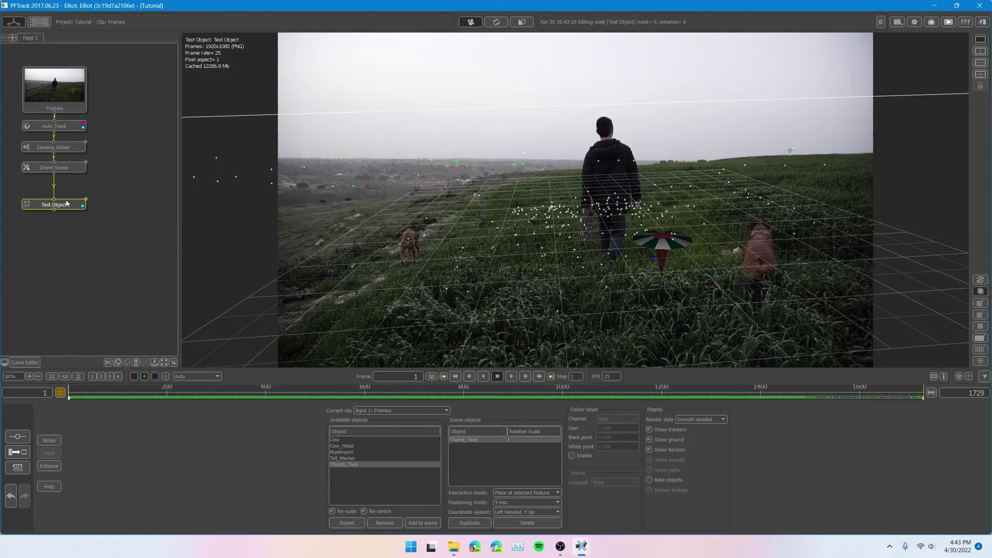
left_click(571, 212)
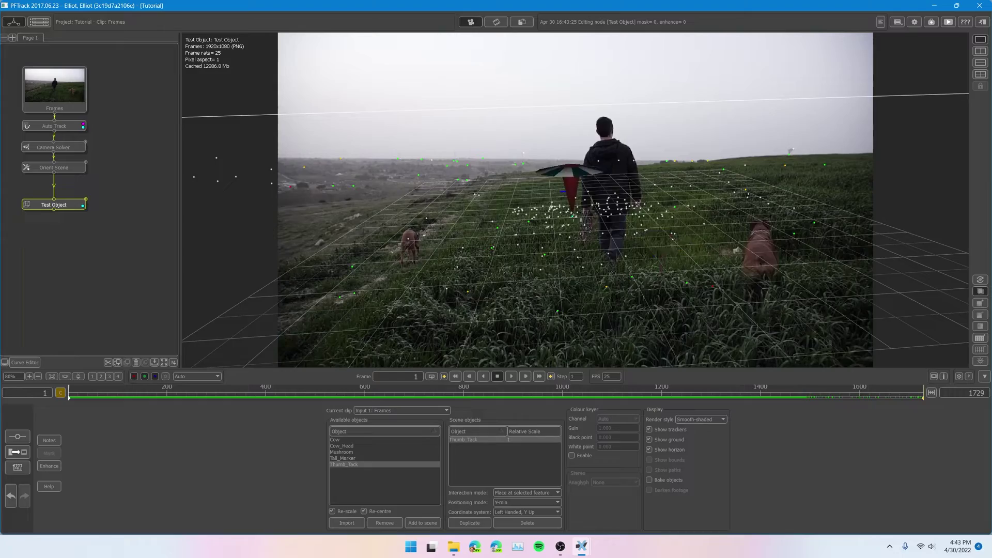
mouse_move(66, 402)
left_mouse_down()
mouse_move(925, 408)
mouse_move(61, 405)
left_mouse_up()
key("Delete")
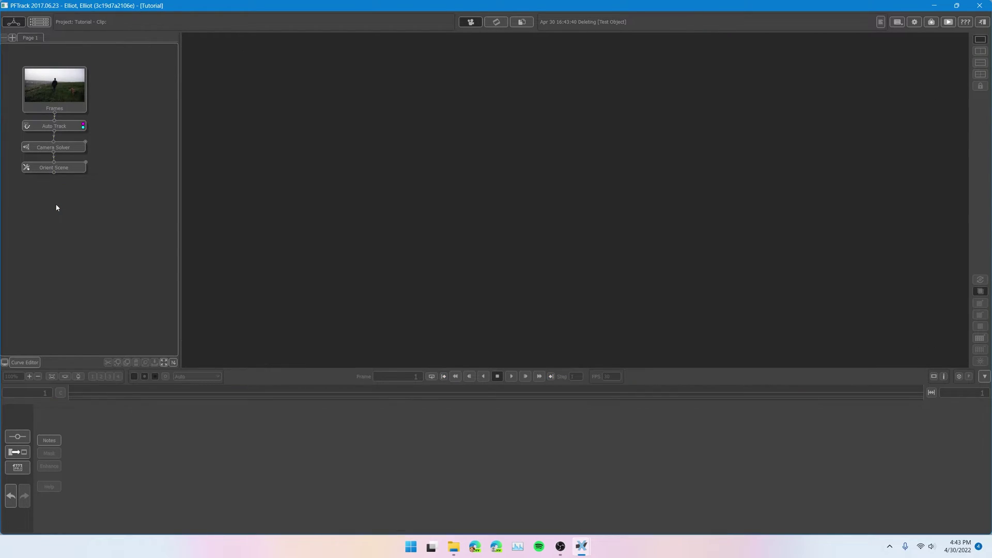
Attach an Export node to the Orient Scene node and open its settings
right_click(67, 167)
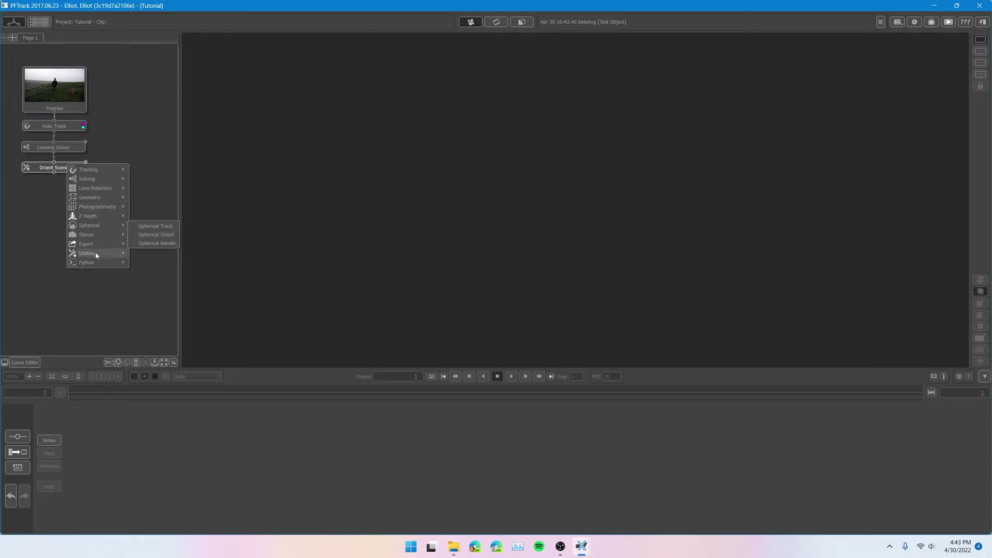
left_click(140, 246)
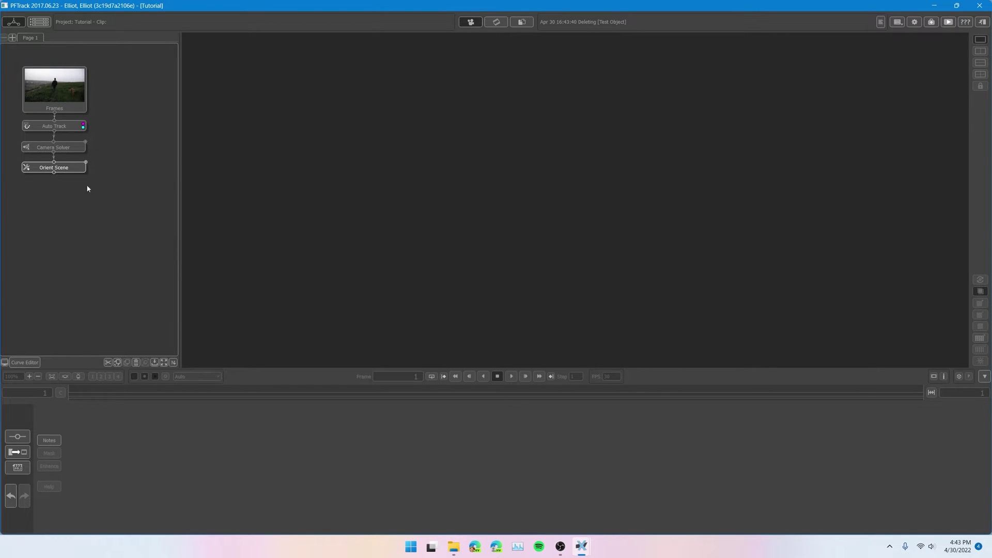
left_click(55, 204)
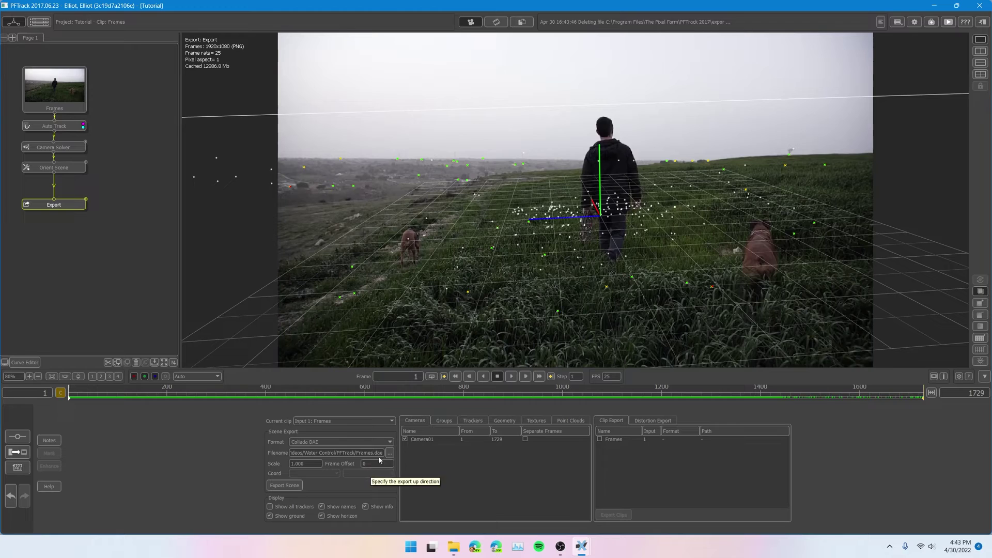
Exclude all trackers from the scene export and check the remaining geometry, texture and camera export lists
left_click(445, 421)
left_click(471, 421)
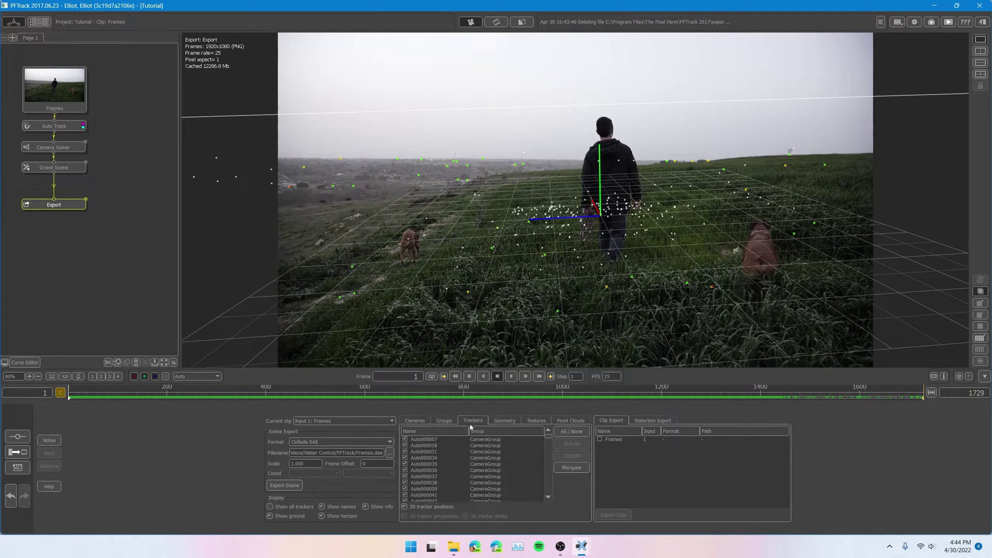
left_click(572, 432)
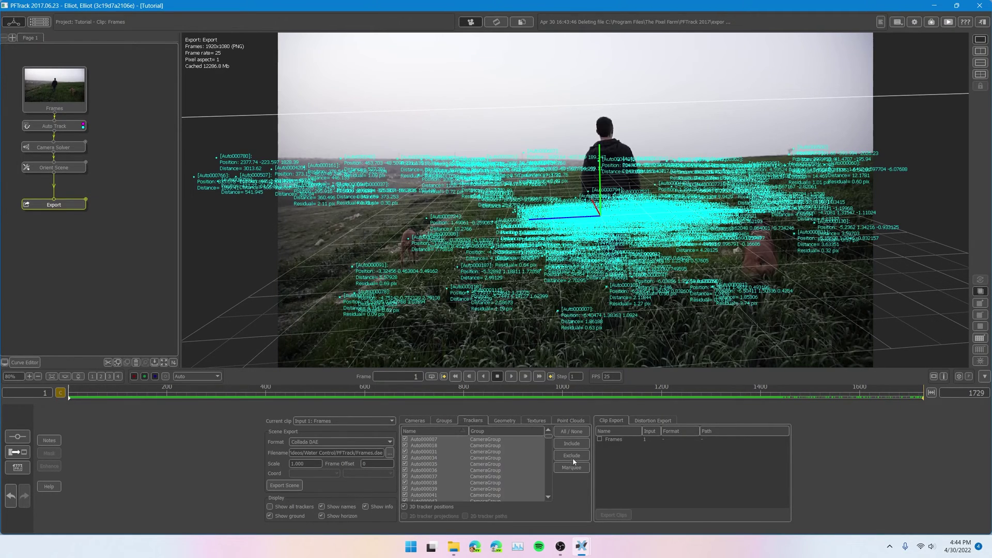
left_click(578, 456)
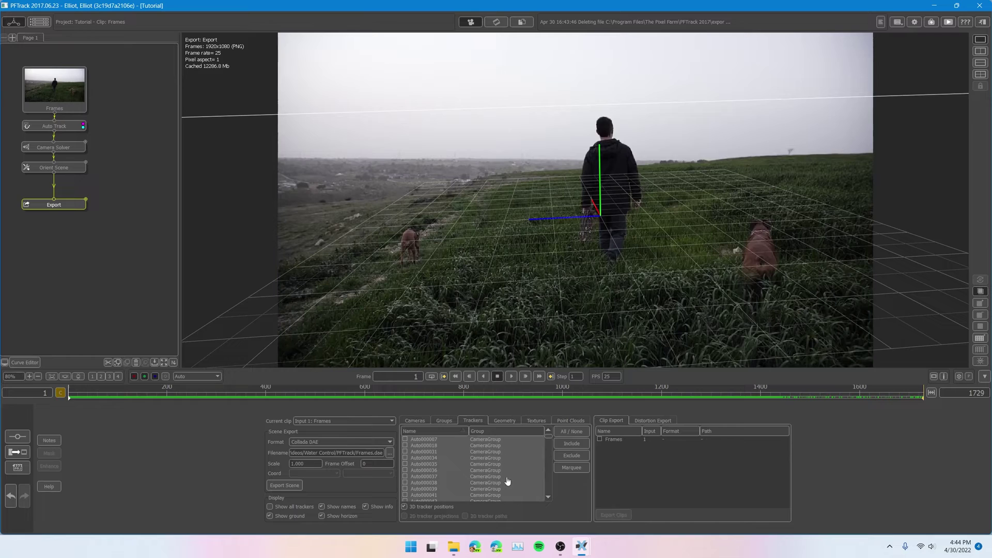
left_click(500, 421)
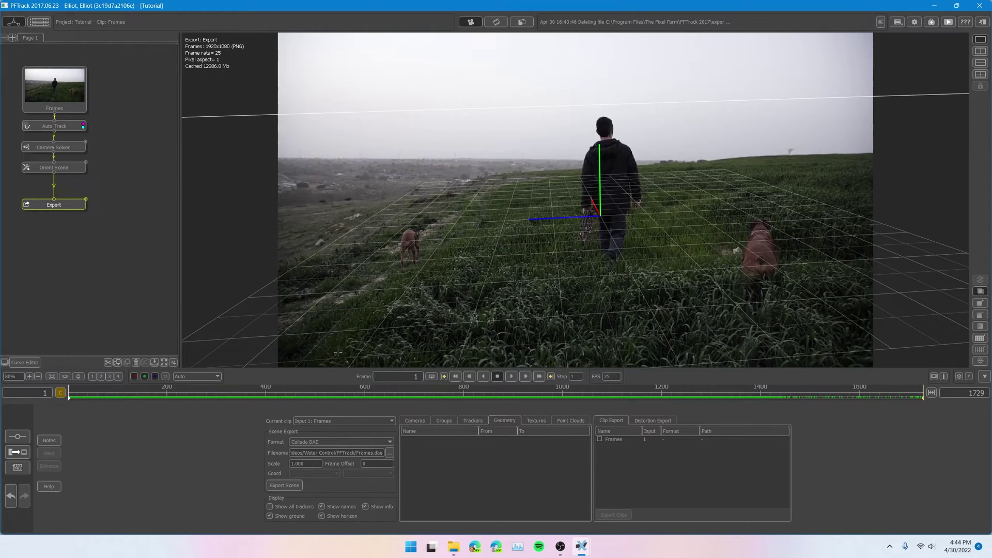
left_click(564, 421)
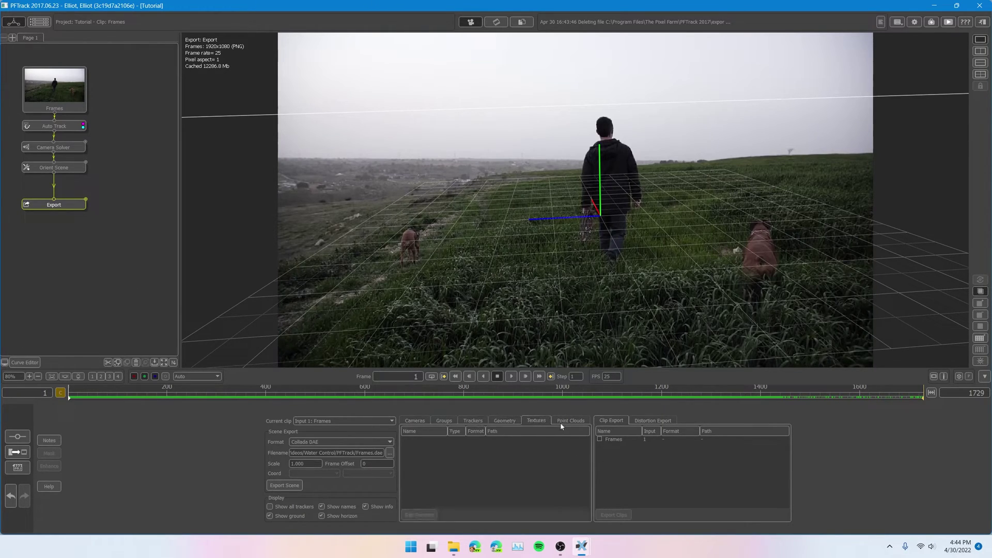
left_click(420, 419)
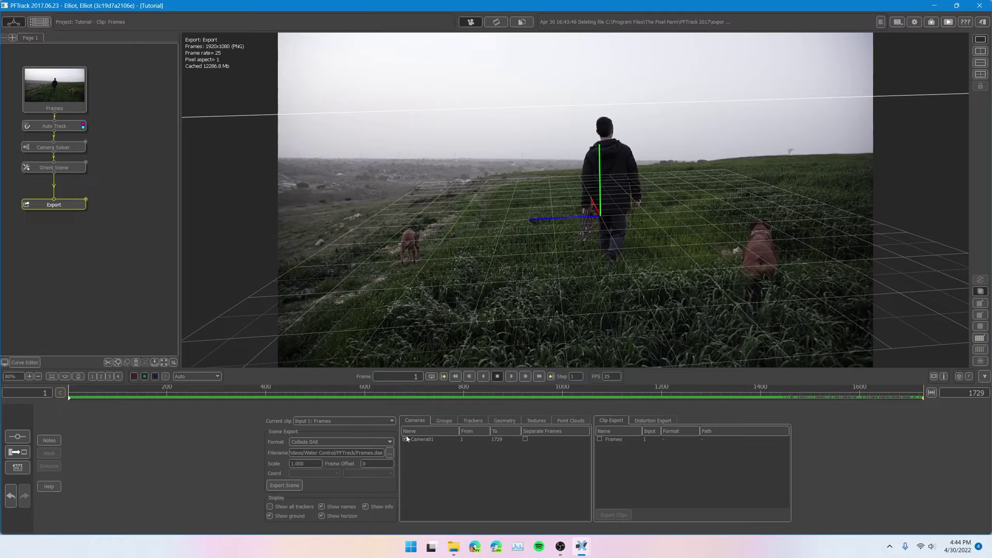
Browse for the scene's export path and go to the Videos\OBS\PFTrack folder
left_click(389, 455)
left_click(250, 35)
key("Return")
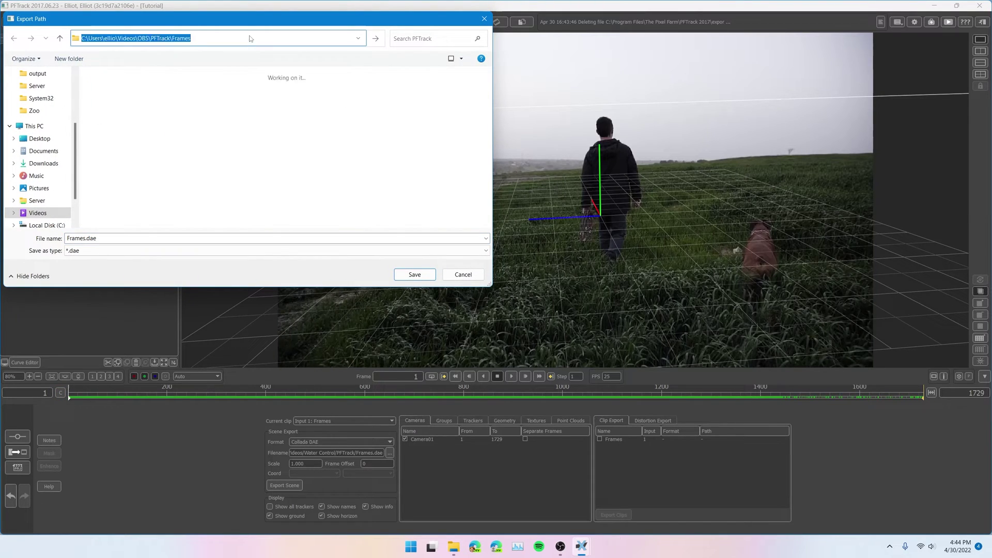
left_click(200, 39)
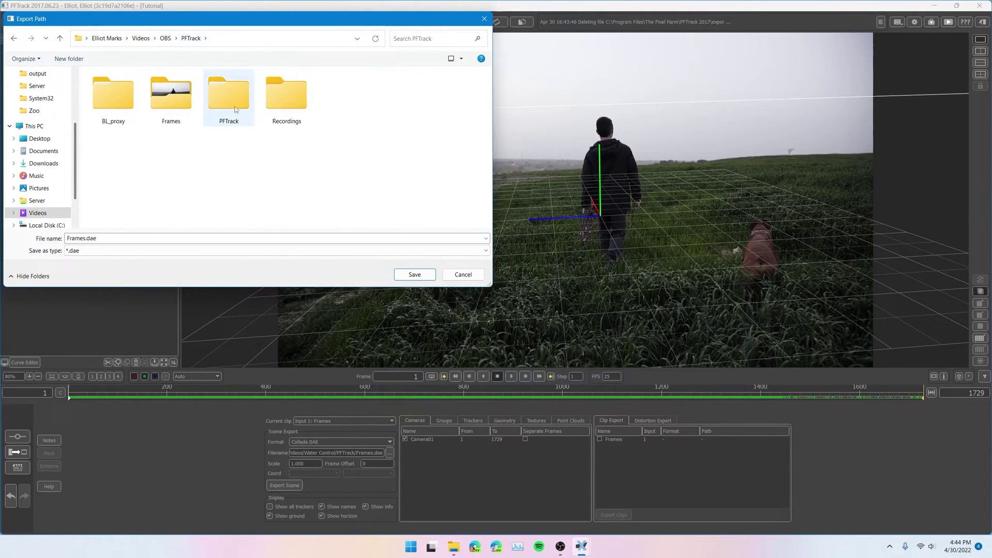
Name the Collada export file Track.dae and confirm the export path
left_click(87, 239)
left_click(87, 238)
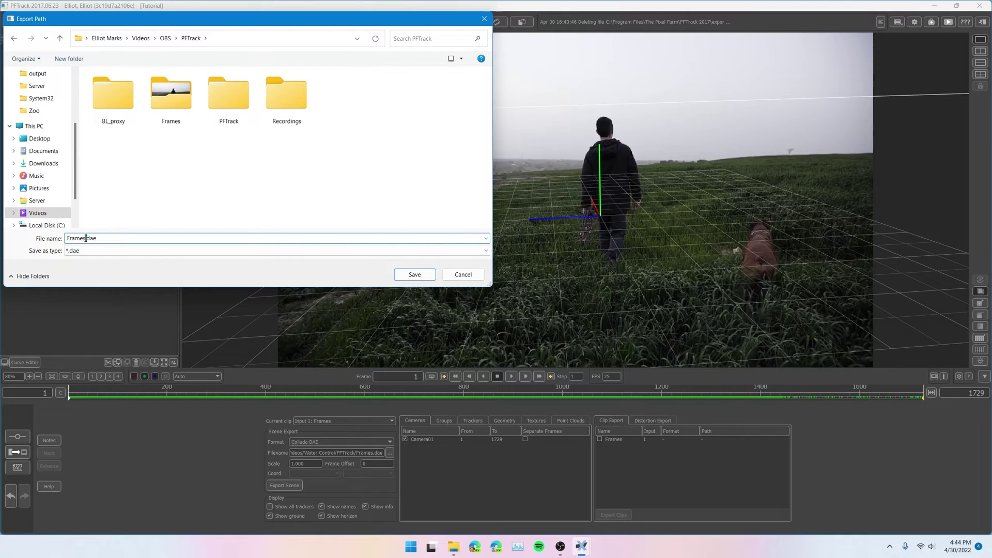
key("BackSpace")
key("BackSpace")
key("BackSpace")
key("BackSpace")
key("BackSpace")
key("BackSpace")
type("Track")
key("Return")
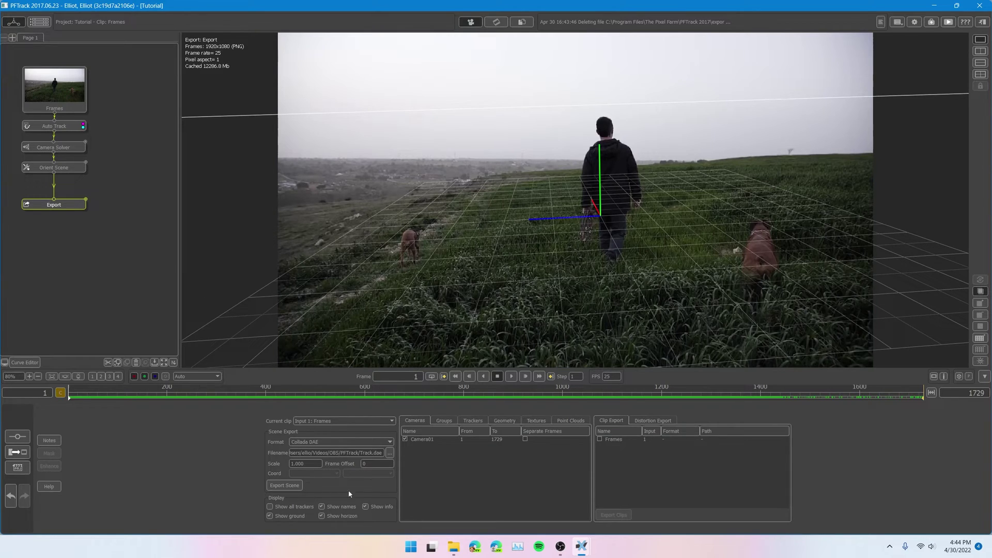
Export the scene to Track.dae and dismiss the export confirmation
left_click(285, 485)
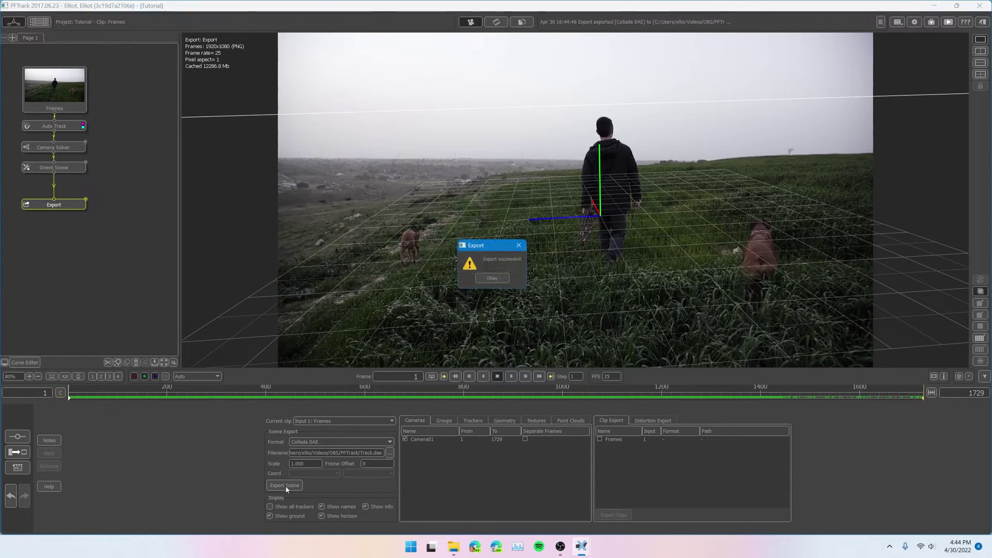
left_click(505, 280)
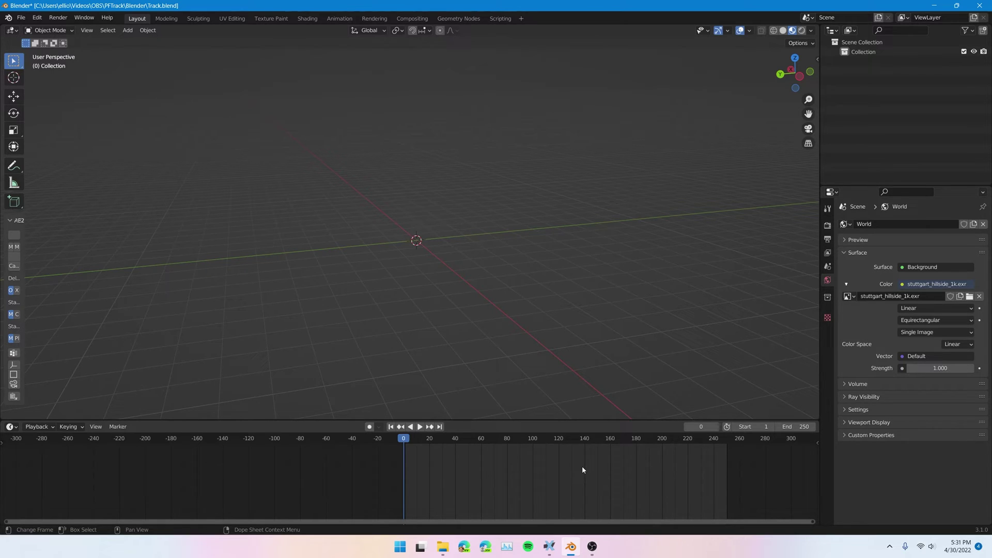
Switch to Blender and import the Collada file Track.dae from the Videos\OBS\PFTrack folder
left_click(20, 18)
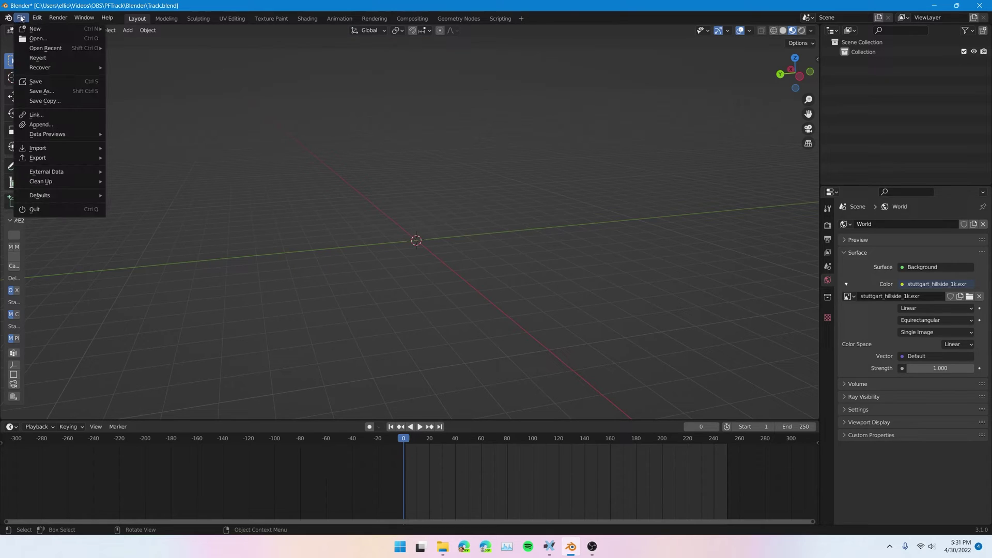
mouse_move(64, 151)
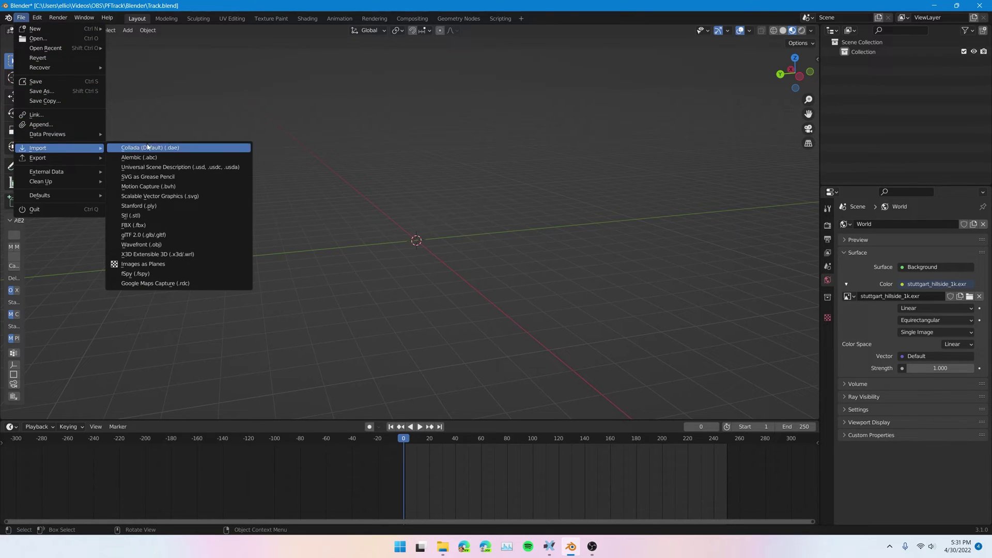
left_click(173, 150)
left_click(383, 246)
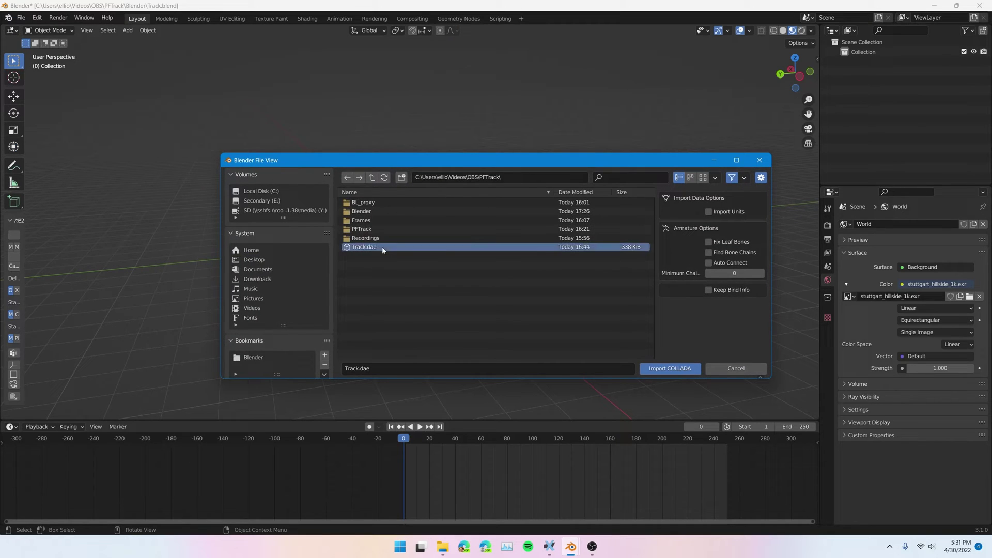
left_click(646, 368)
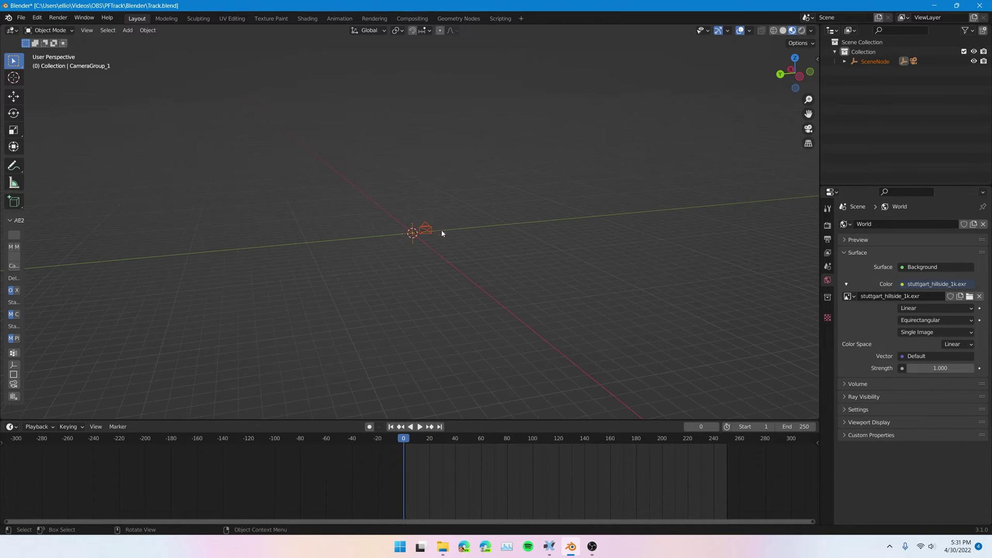
Select the imported camera and shift all its keyframes one frame forward so the animation starts at frame 1
middle_click_drag(441, 229, 461, 249)
left_click(406, 225)
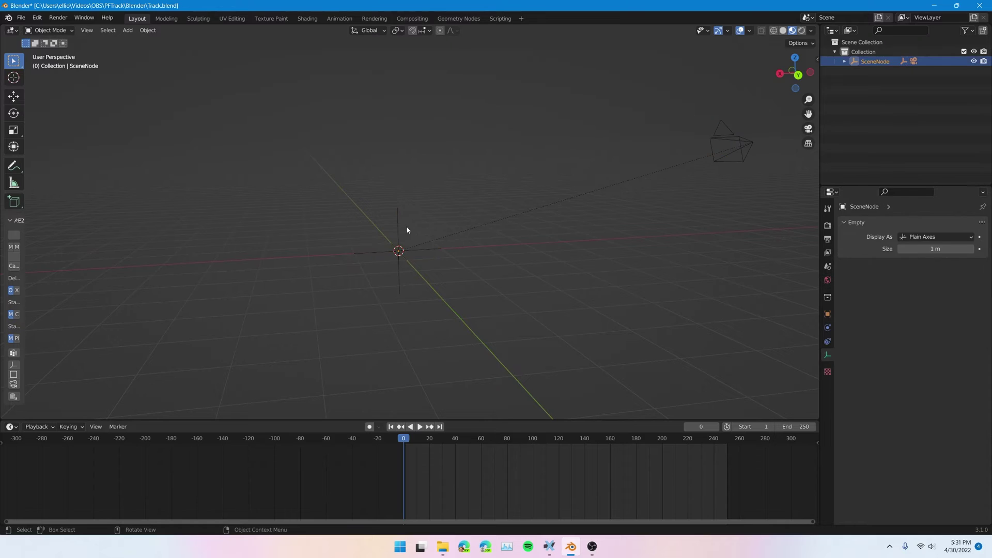
left_click(715, 154)
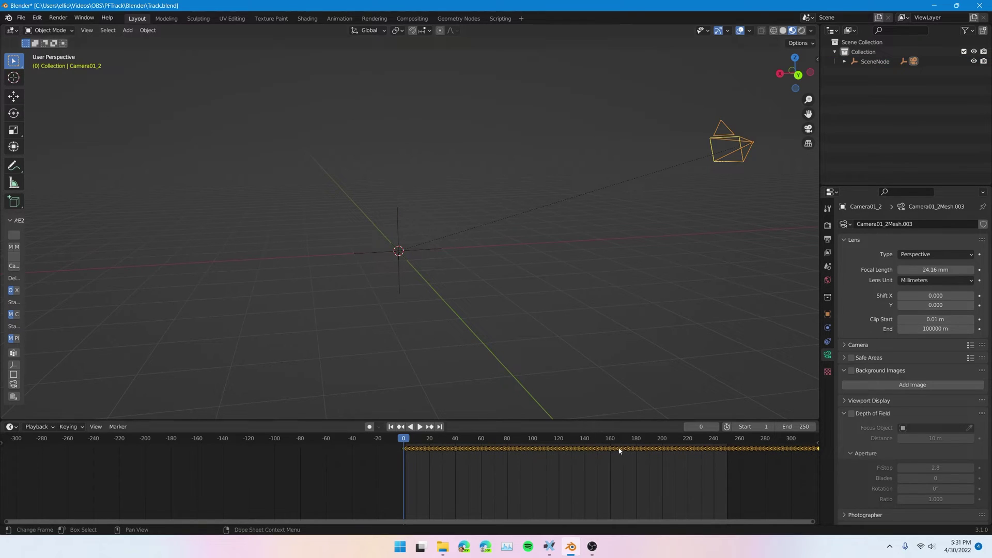
scroll(419, 475, "up", 10)
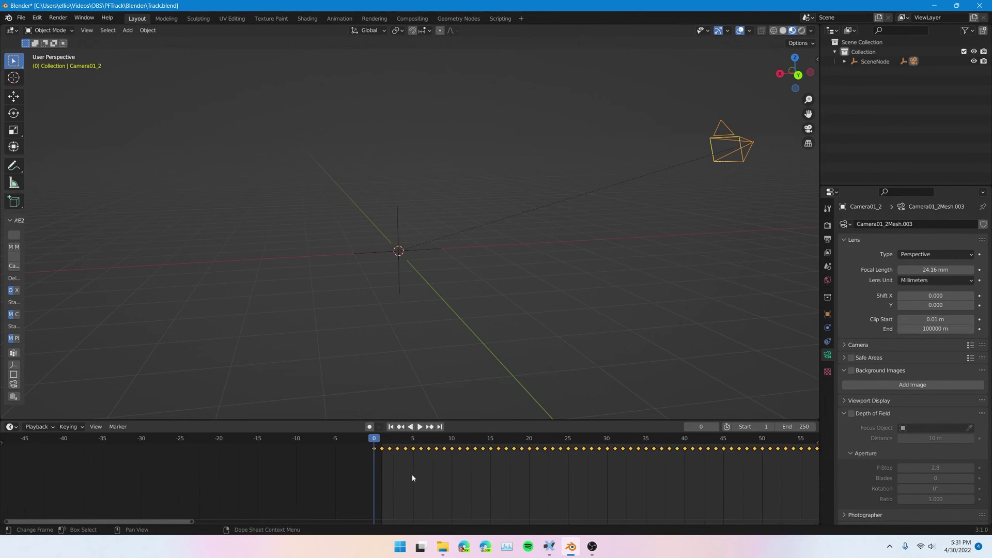
scroll(352, 461, "up", 3)
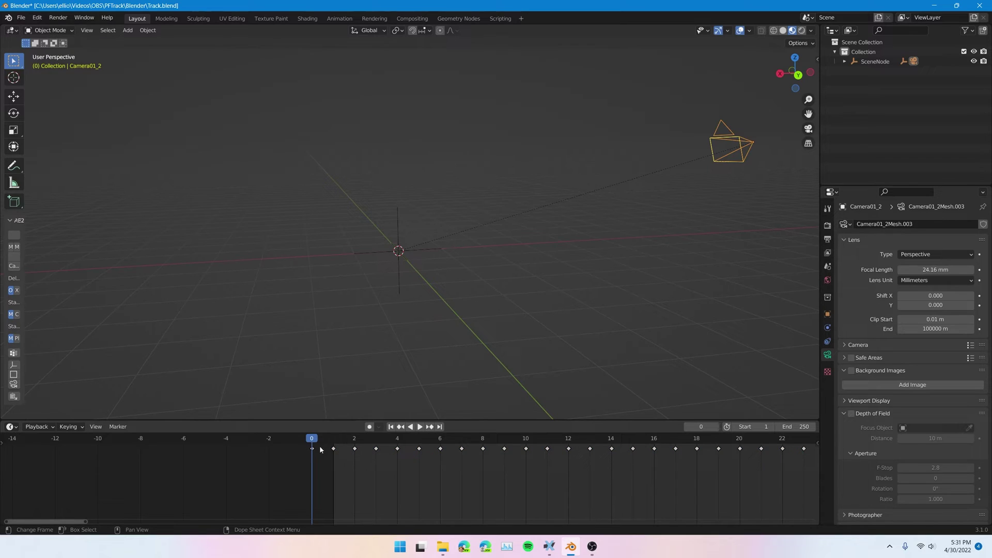
scroll(341, 457, "up", 3)
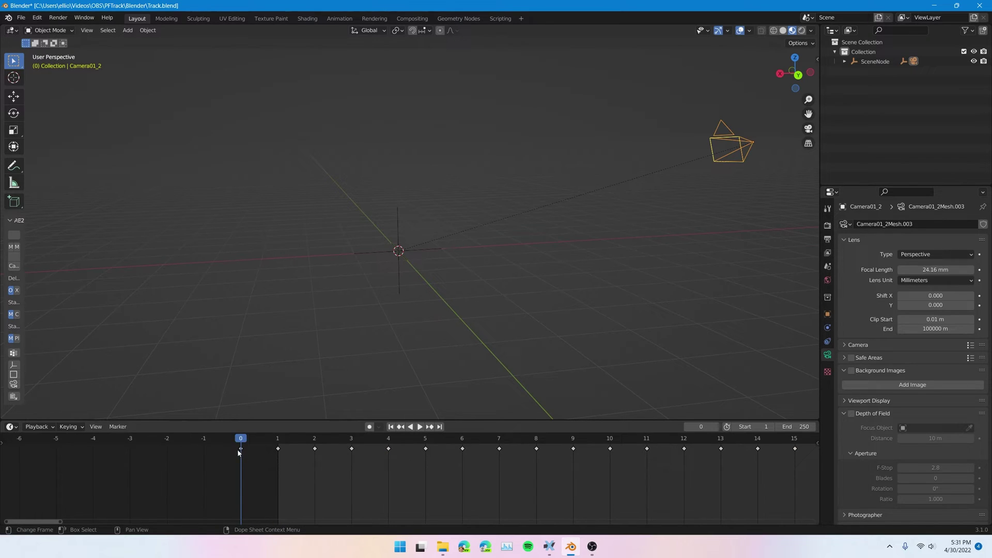
left_click(239, 449)
key("space")
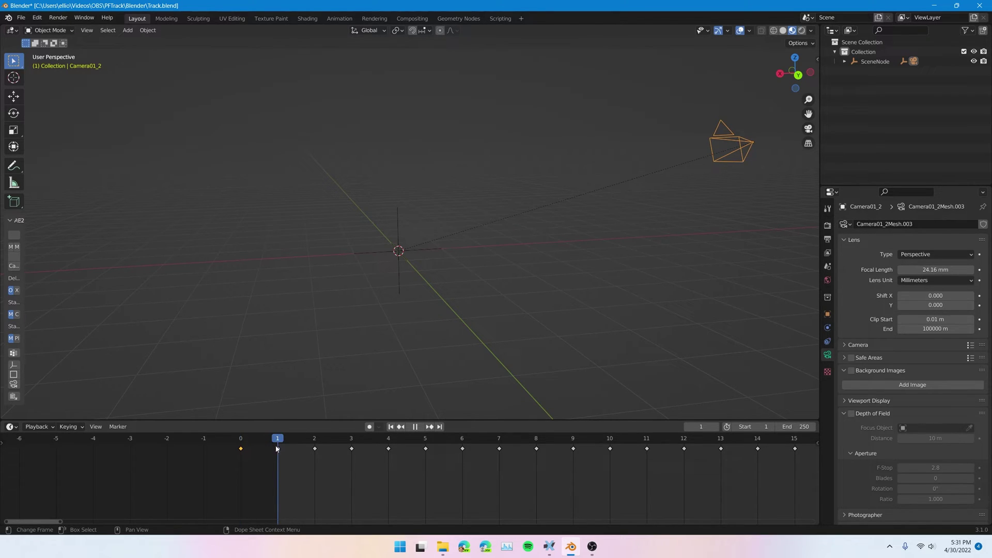
left_click_drag(277, 448, 240, 446)
key("space")
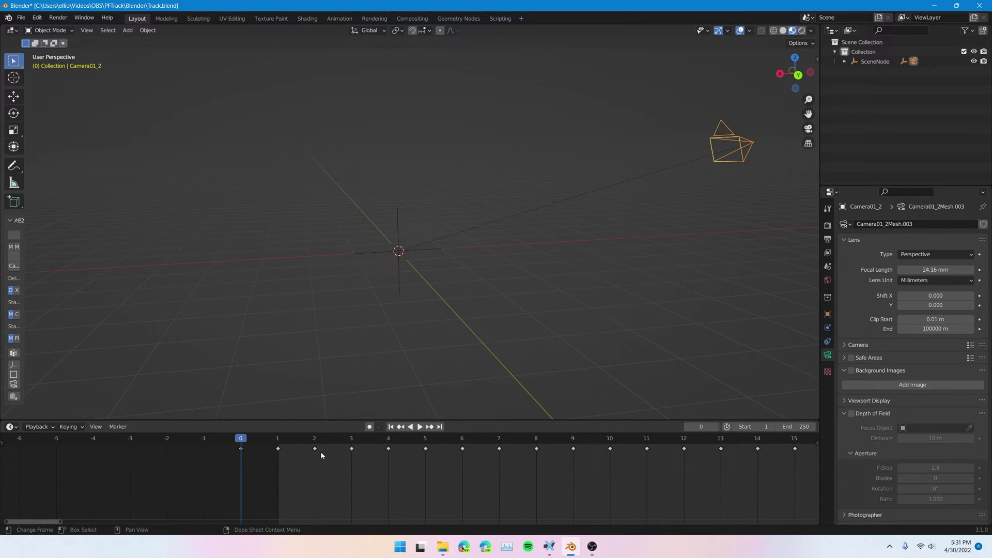
key("Delete")
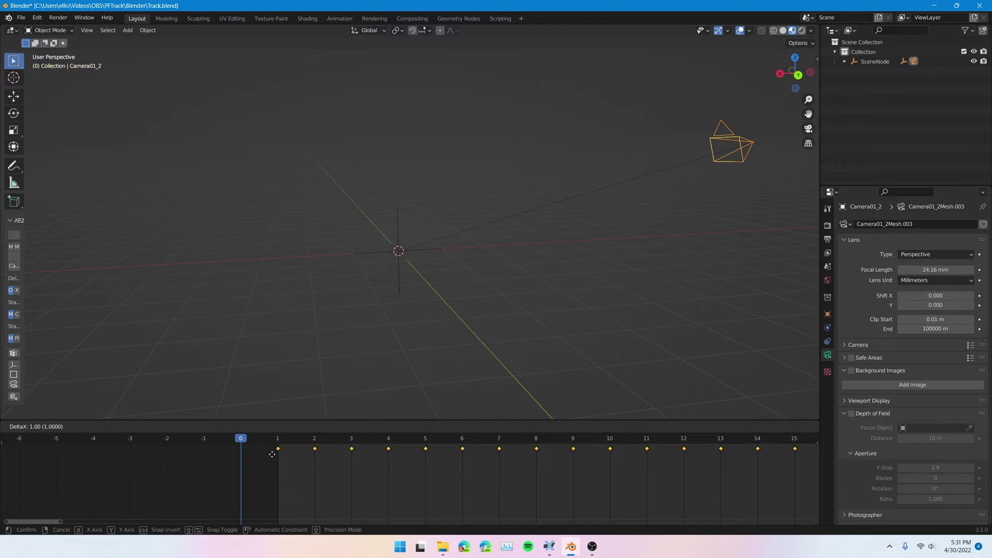
Set the output frame rate to 25 fps and view the scene through the imported camera
left_click(827, 239)
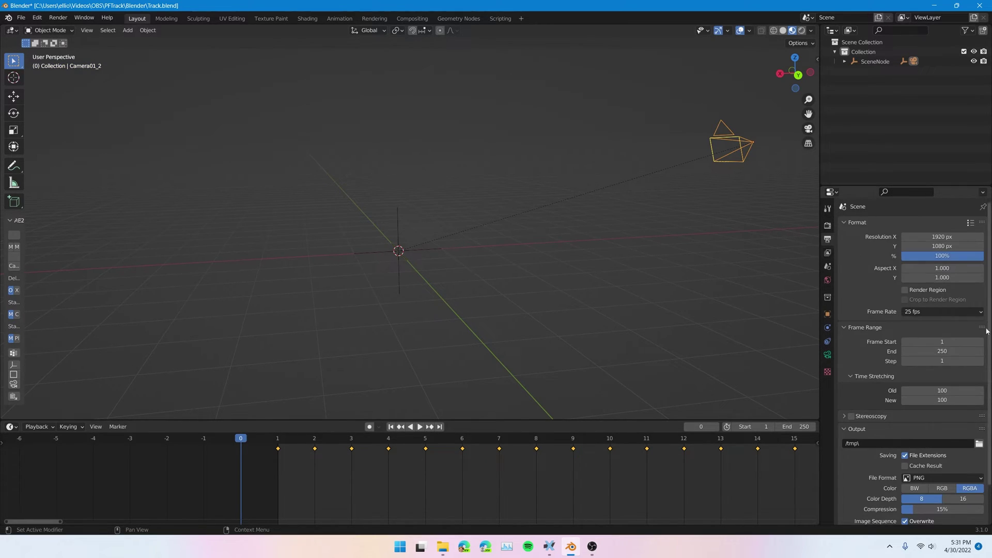
left_click(938, 312)
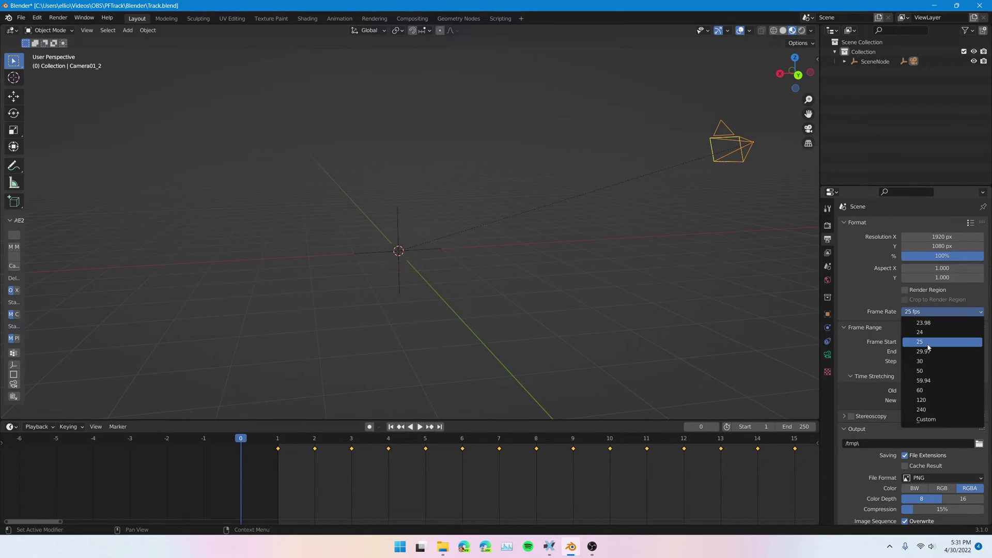
left_click(927, 342)
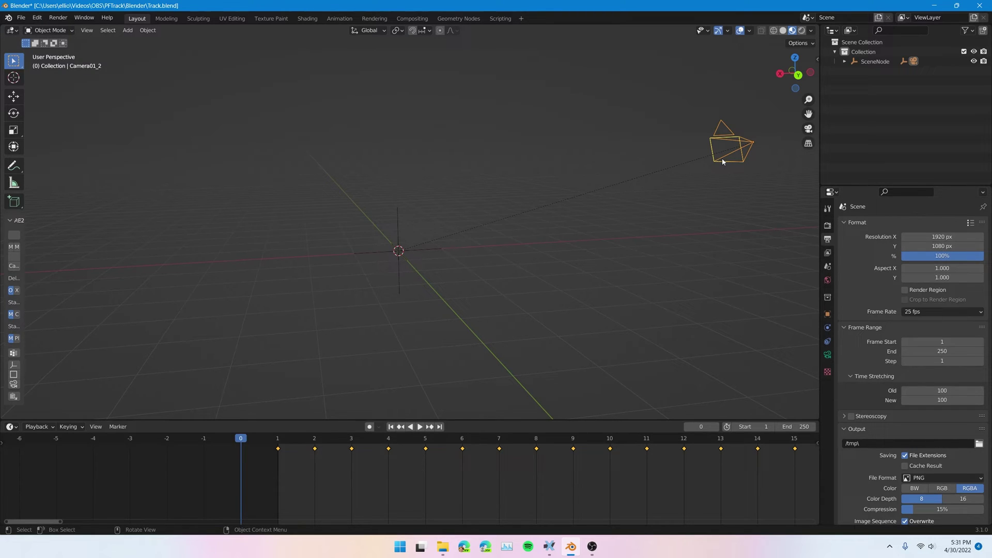
key("KP_0")
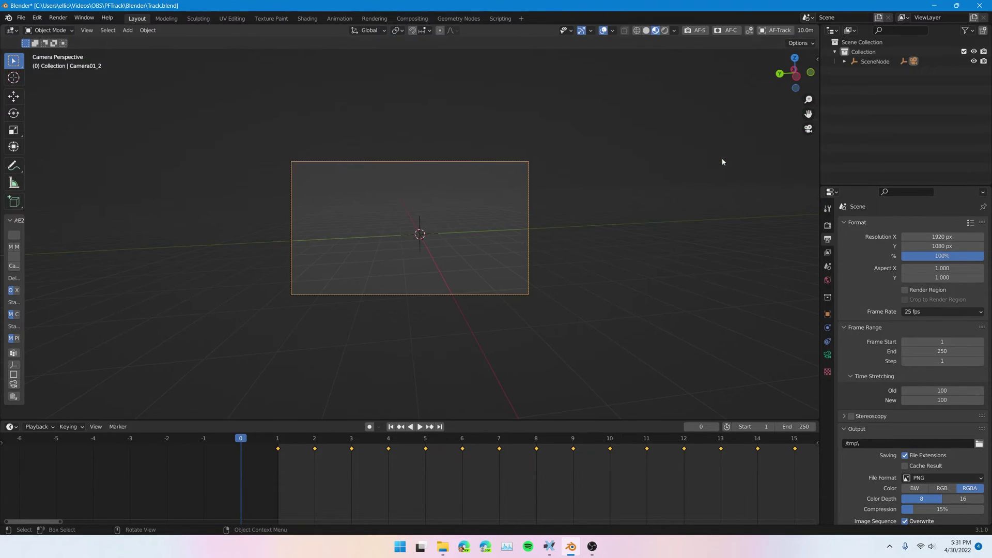
scroll(649, 361, "up", 3)
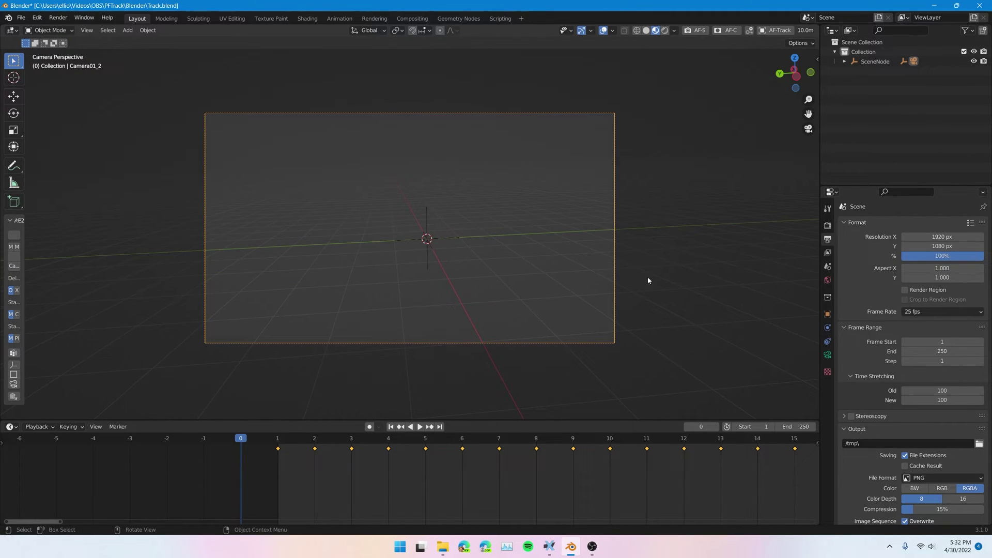
Open the camera's lens settings, check the Camera Solver's field of view in PFTrack and return to Blender
left_click(827, 354)
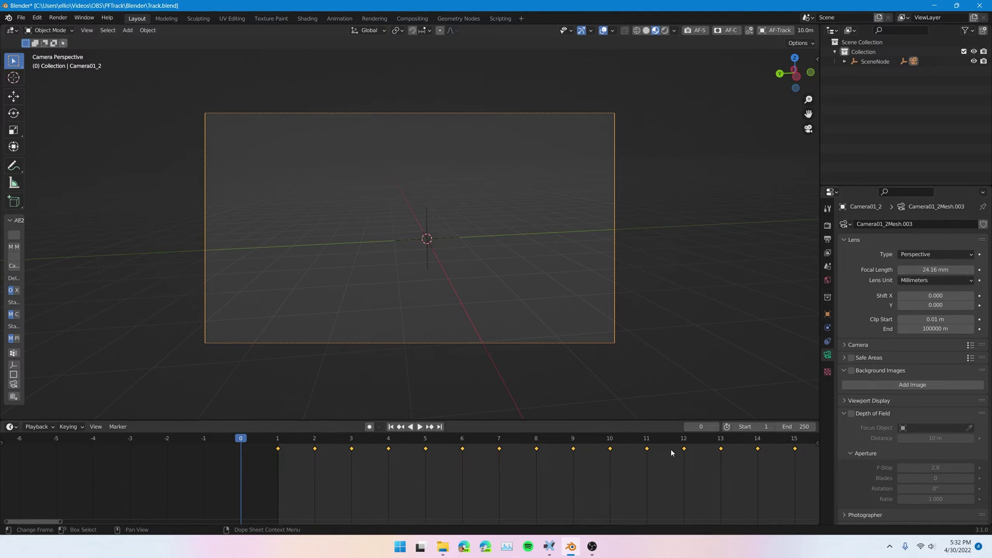
mouse_move(552, 546)
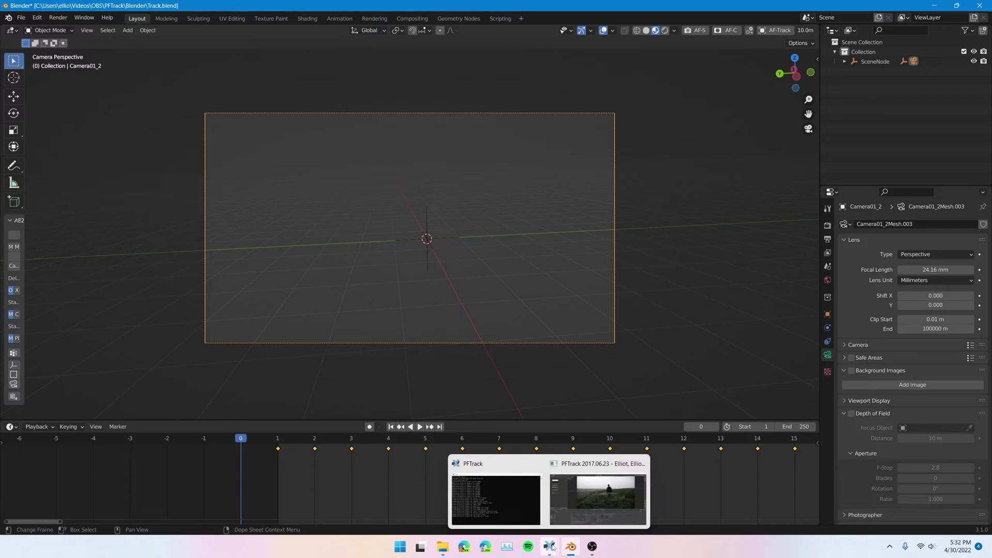
left_click(598, 493)
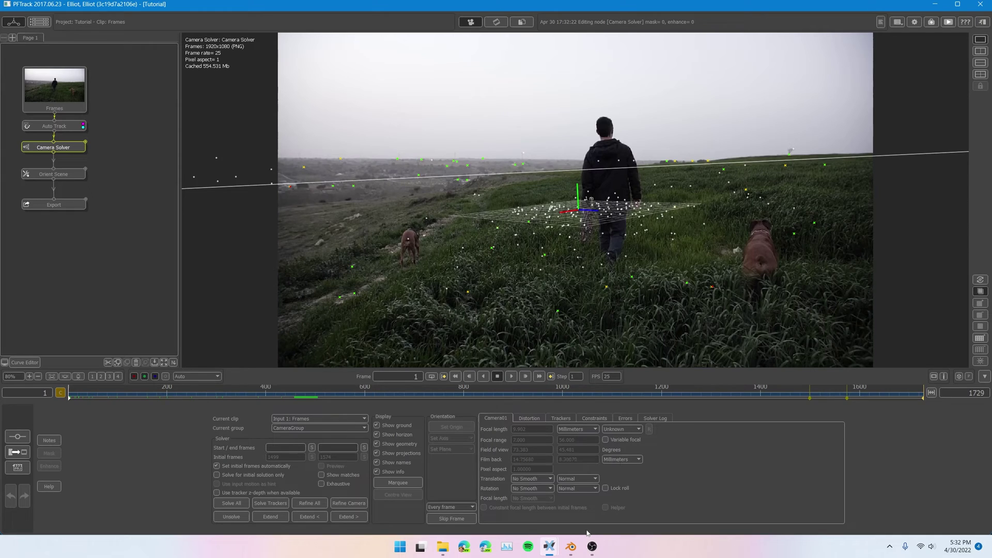
left_click(571, 547)
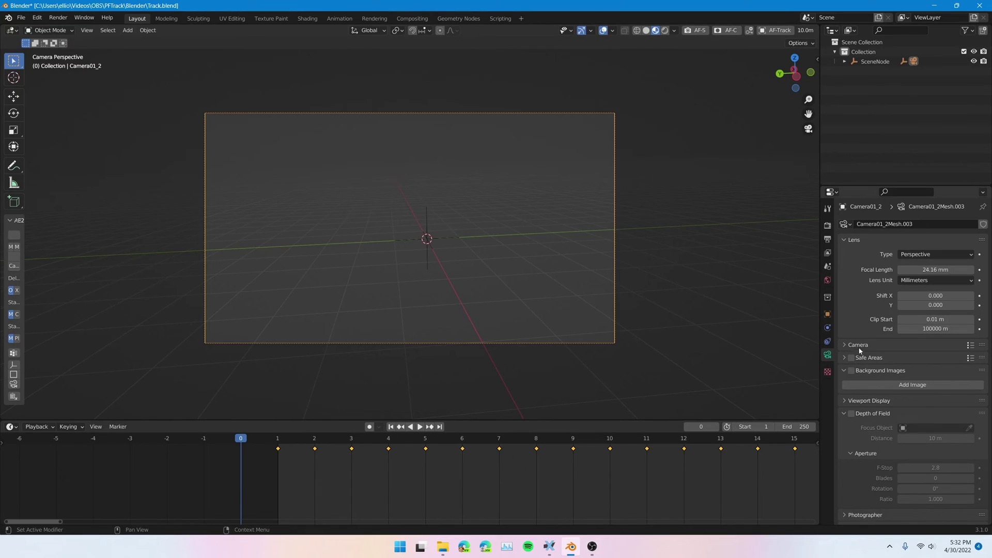
Set the camera's lens unit to Field of View and its field of view to 73.383 degrees
left_click(918, 281)
left_click(918, 291)
left_click(931, 269)
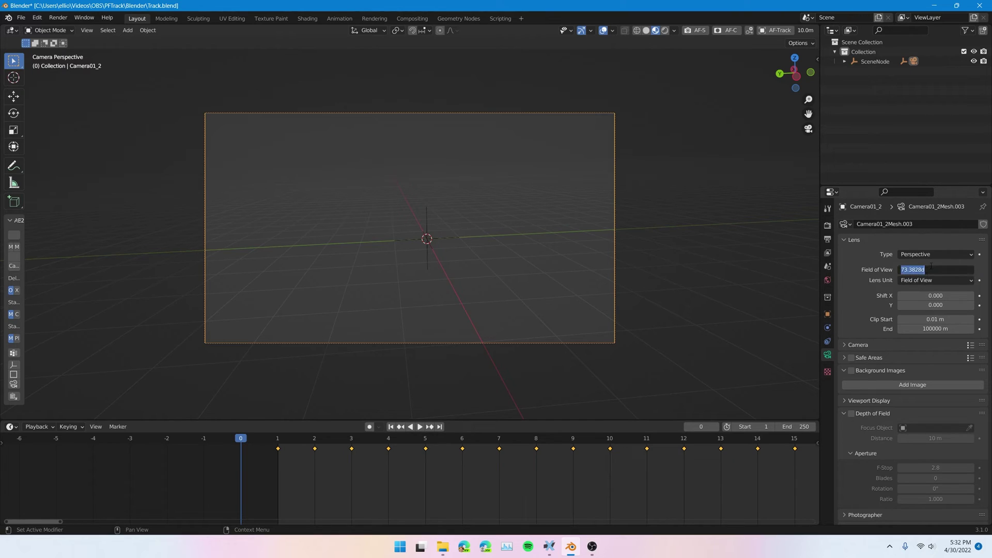
type("73")
type(".383")
key("Return")
Find the end of the camera's animation in the timeline and move the current frame to its last keyframe at 1729
key("space")
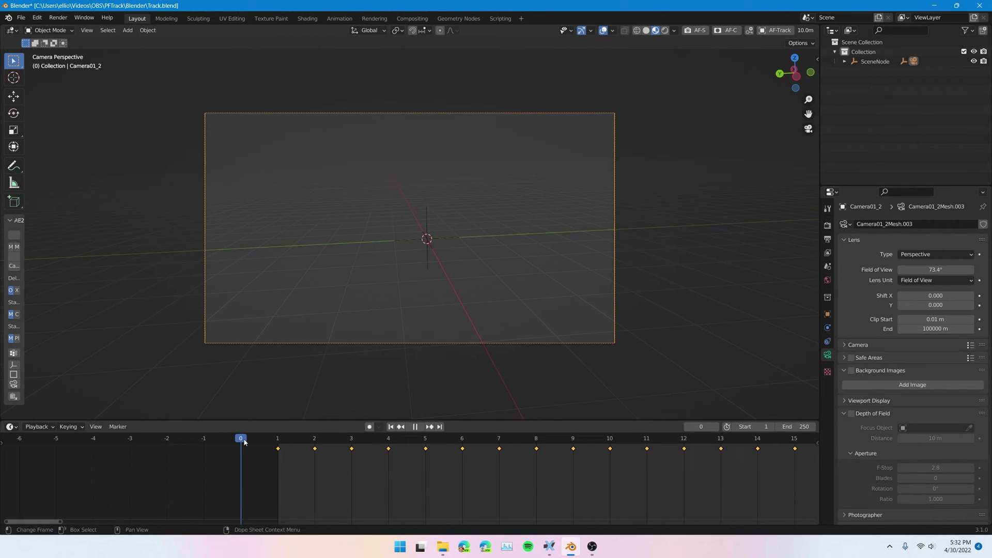
key("space")
scroll(511, 462, "down", 5)
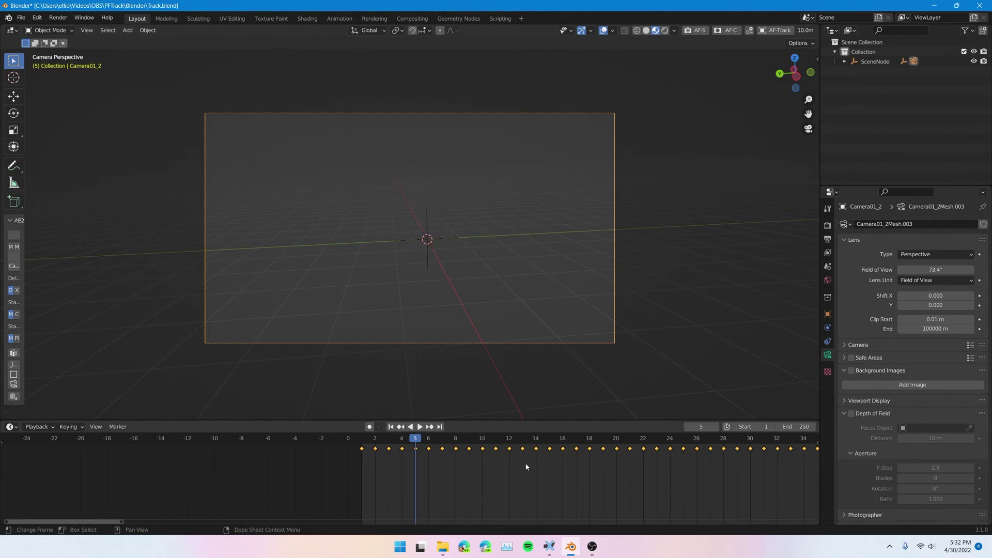
middle_click_drag(525, 467, 647, 473, "ctrl")
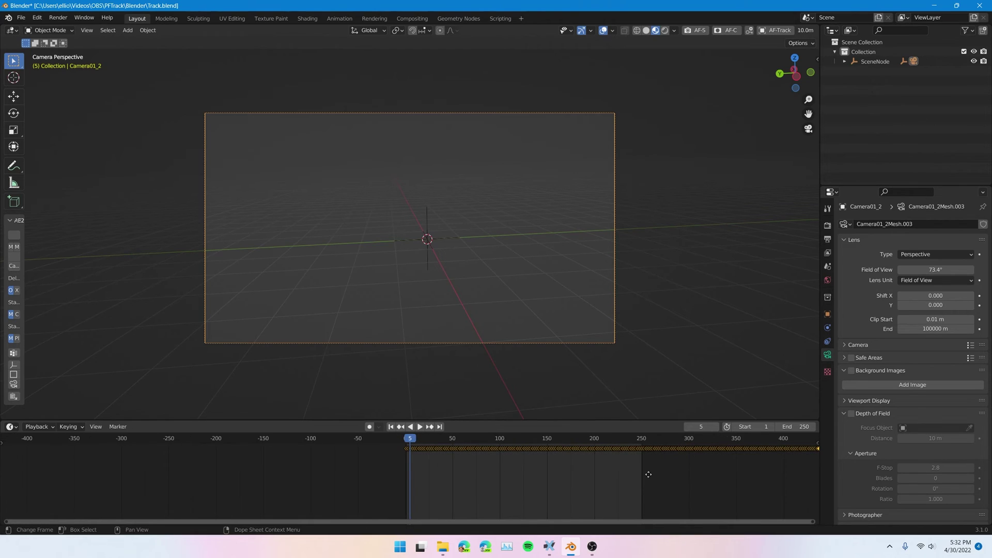
scroll(647, 474, "down", 10, "ctrl")
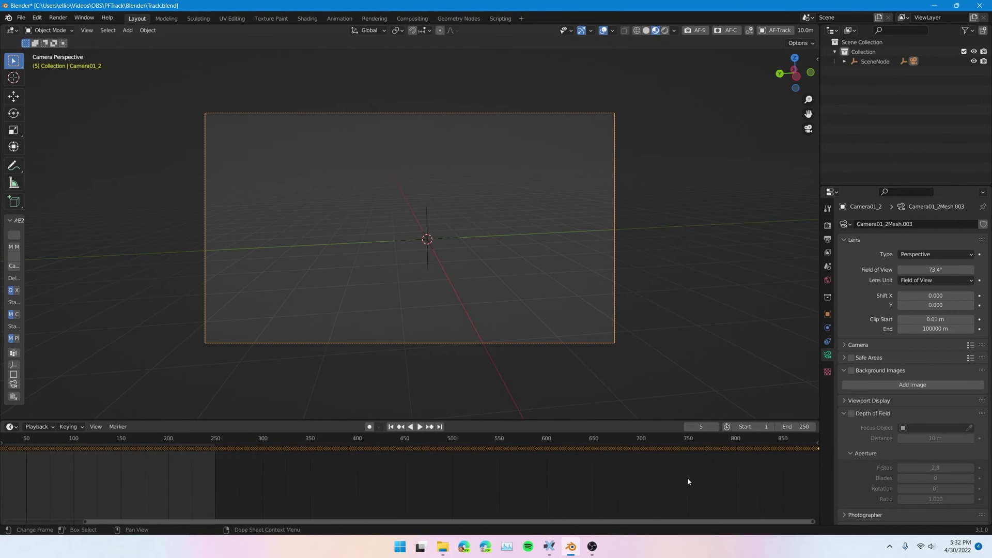
scroll(687, 480, "down", 2, "ctrl")
scroll(489, 496, "down", 4)
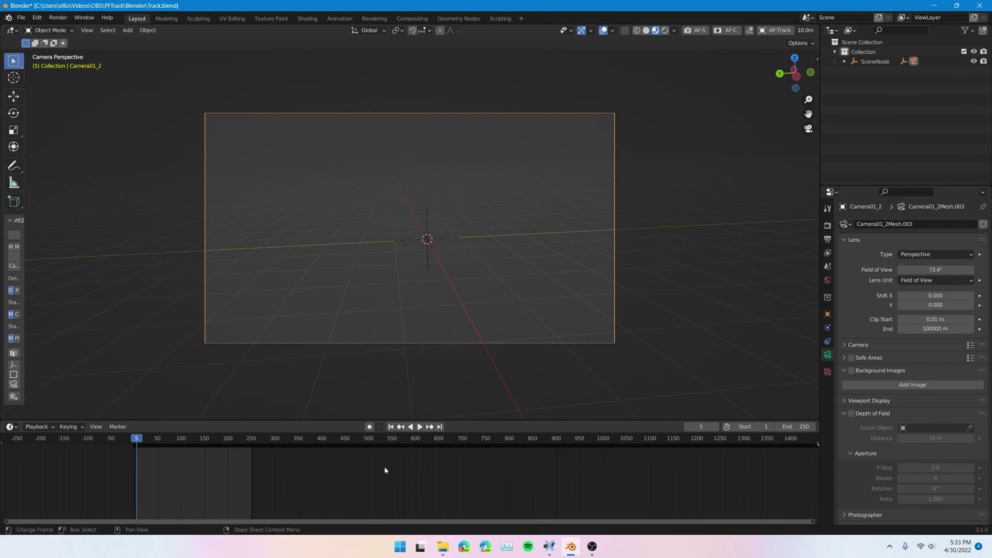
scroll(384, 470, "down", 2, "ctrl")
scroll(622, 483, "down", 6, "ctrl")
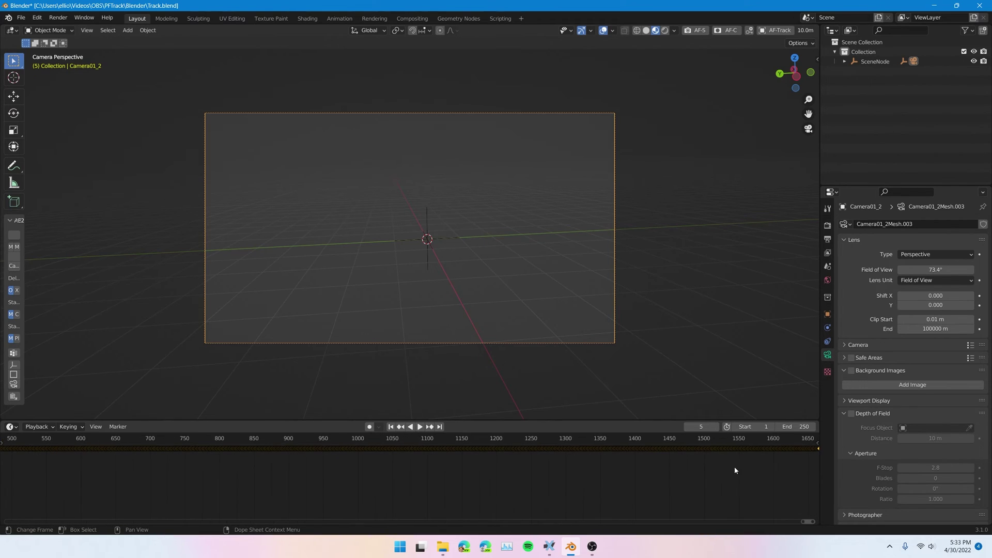
scroll(733, 466, "up", 4)
scroll(611, 478, "up", 5)
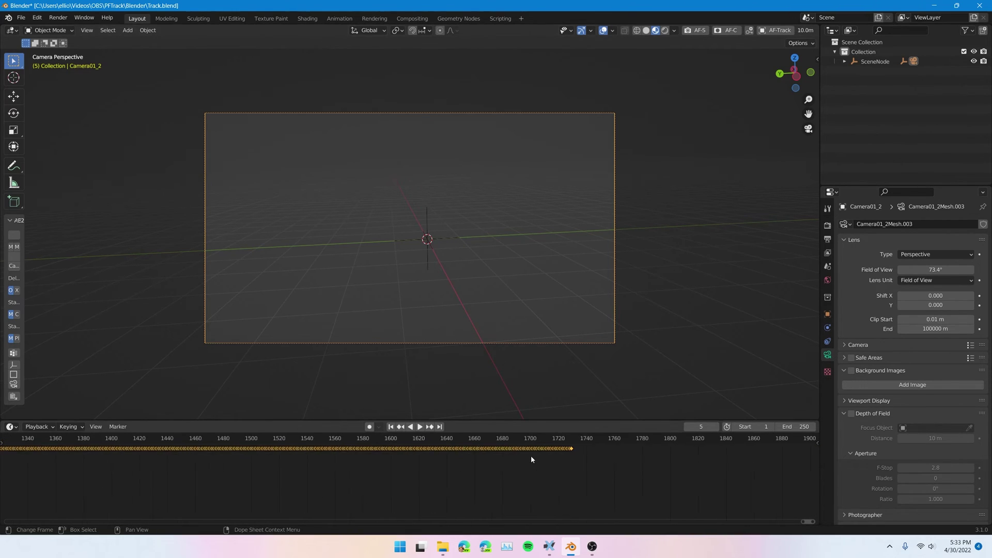
scroll(558, 476, "up", 8)
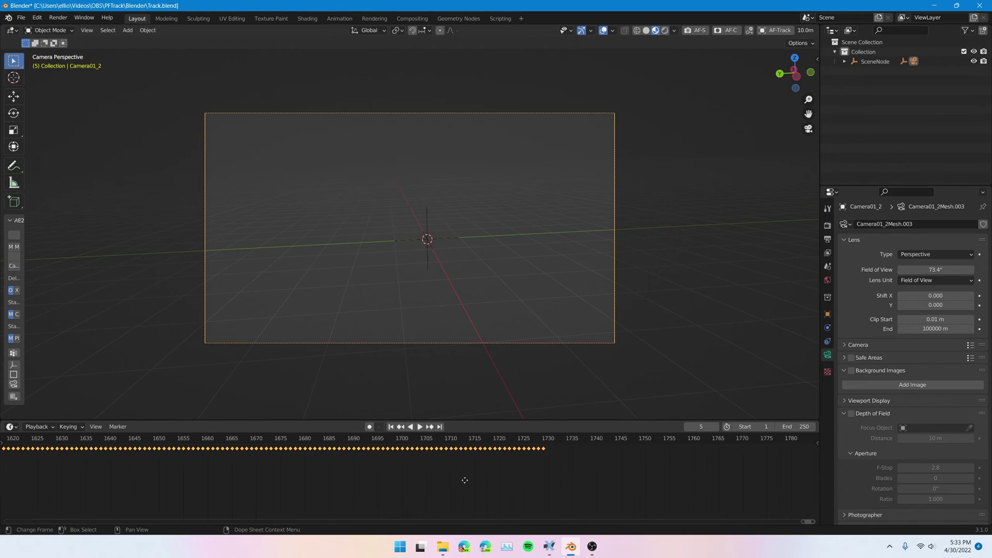
scroll(569, 459, "up", 2)
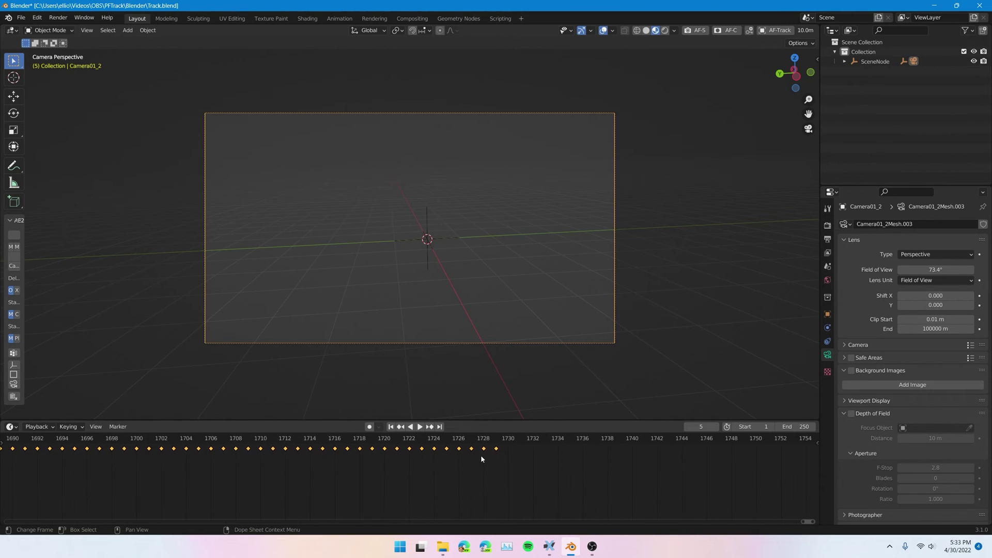
left_click(495, 439)
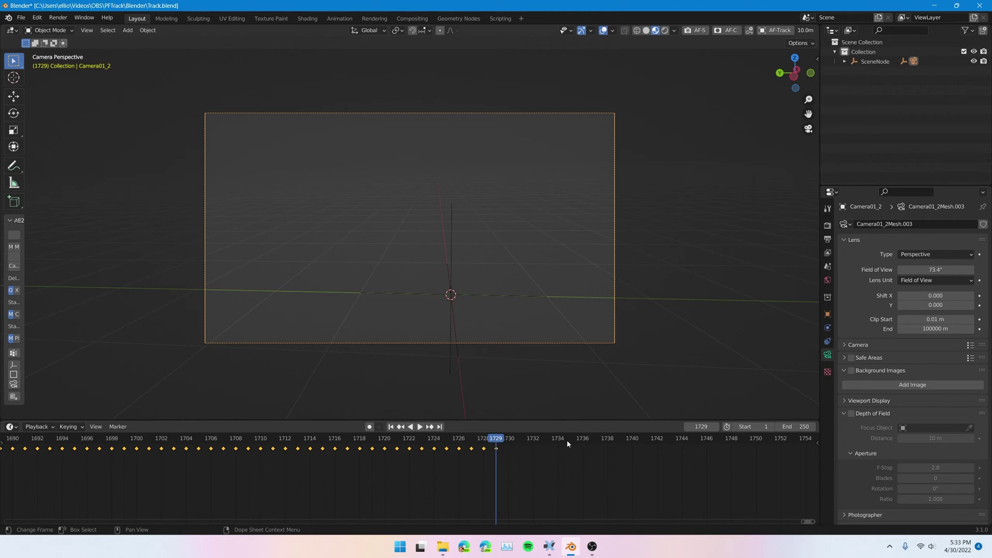
Set the scene's end frame to 1729
left_click(800, 427)
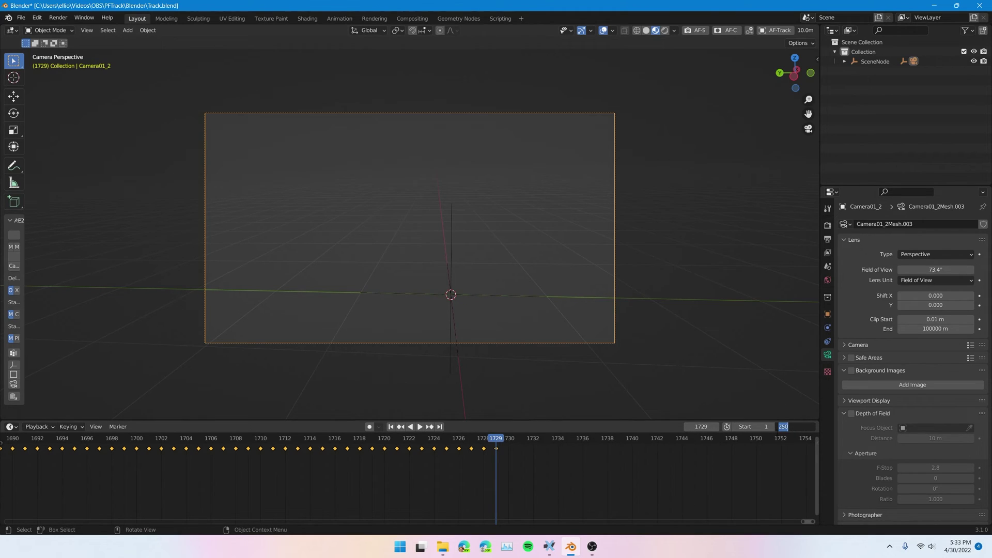
type("1729")
key("Return")
Scrub through the full frame range, play the camera animation from about frame 301, and return to frame 0
scroll(404, 482, "down", 6)
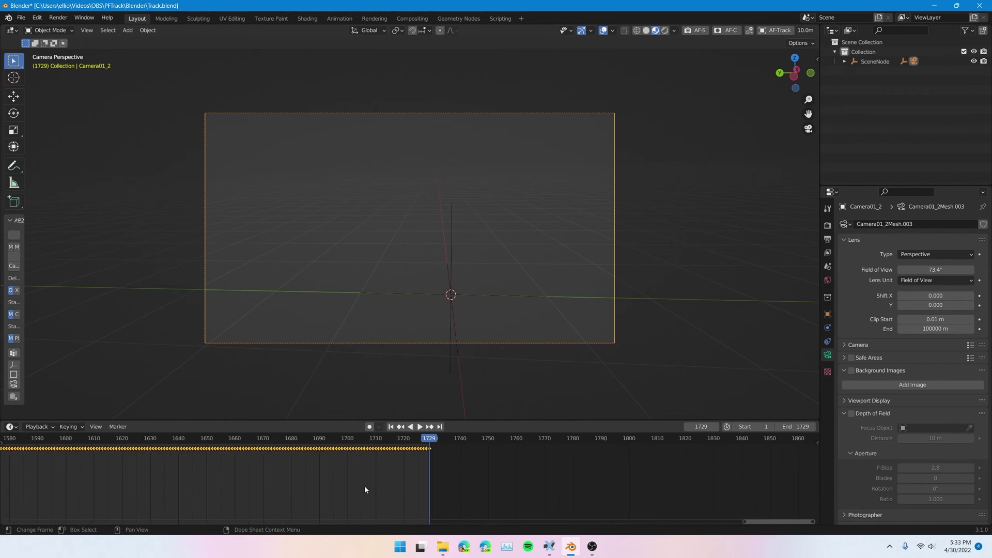
scroll(310, 489, "down", 5)
middle_click_drag(173, 486, 713, 451)
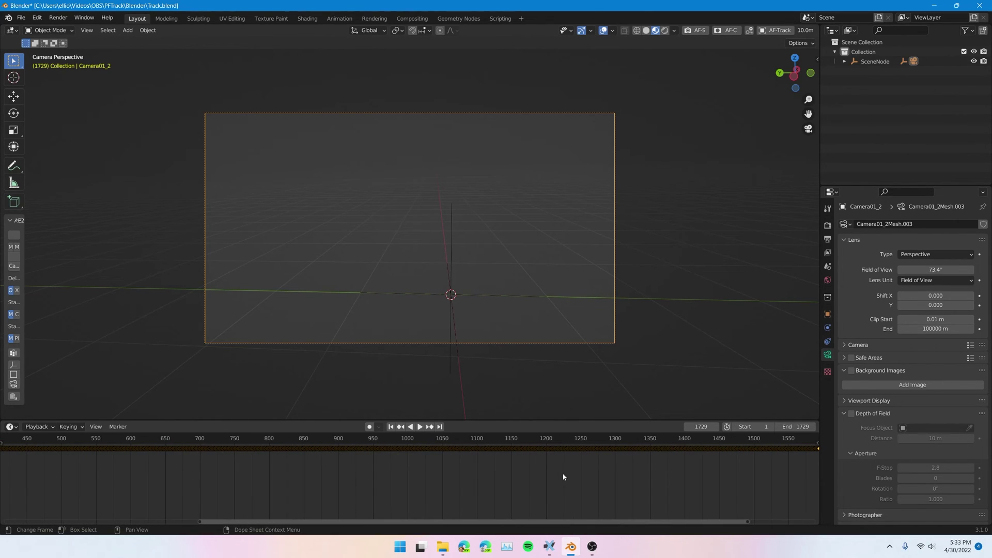
scroll(517, 473, "down", 5)
left_click_drag(585, 446, 247, 439)
key("v")
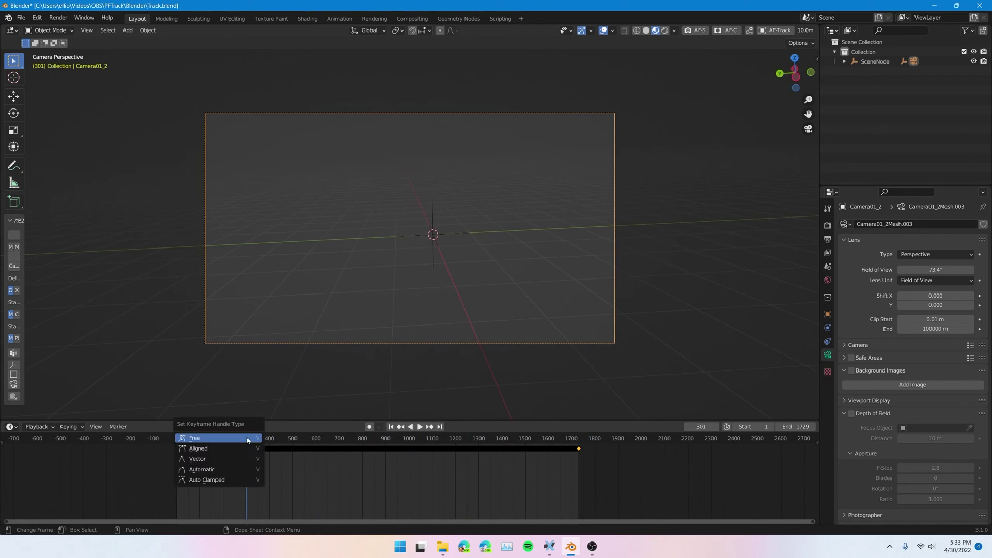
key("space")
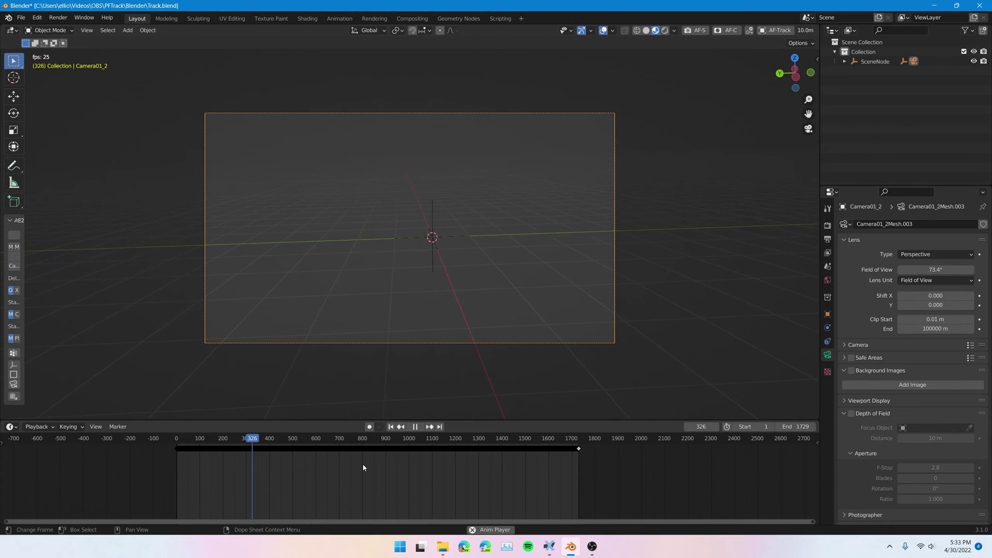
left_click_drag(256, 444, 176, 447)
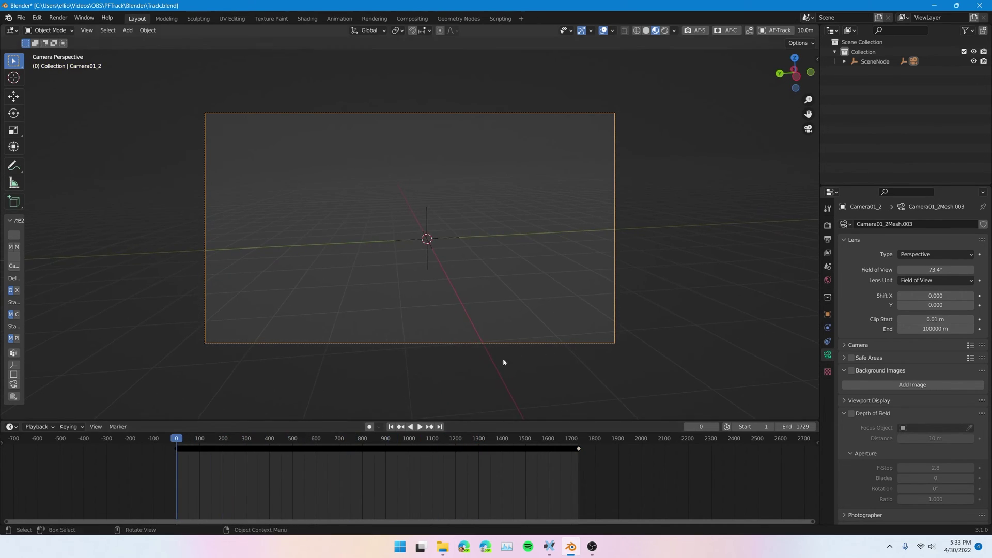
Enable the camera's background images and add an entry with Movie Clip as its background source
left_click(813, 287)
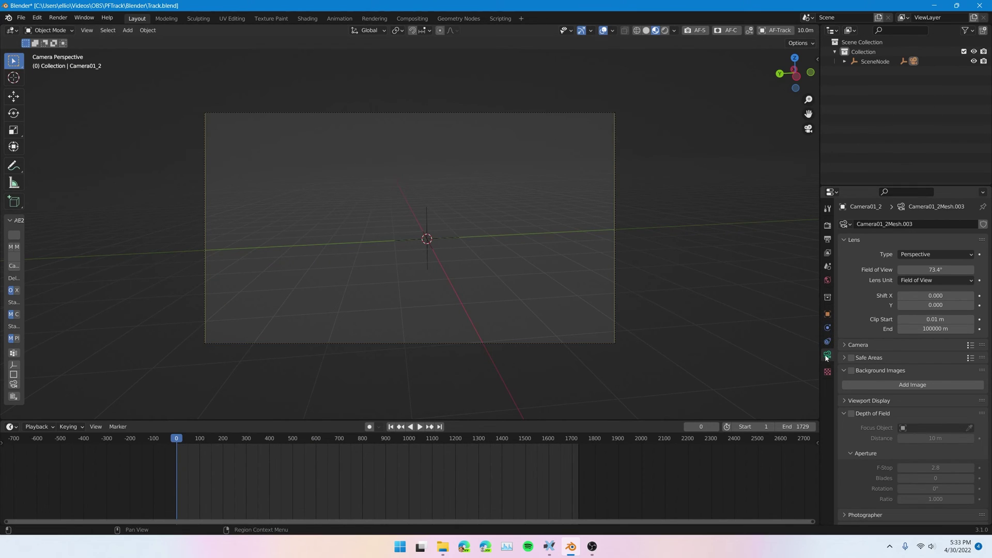
scroll(899, 349, "down", 1)
left_click(856, 364)
left_click(912, 375)
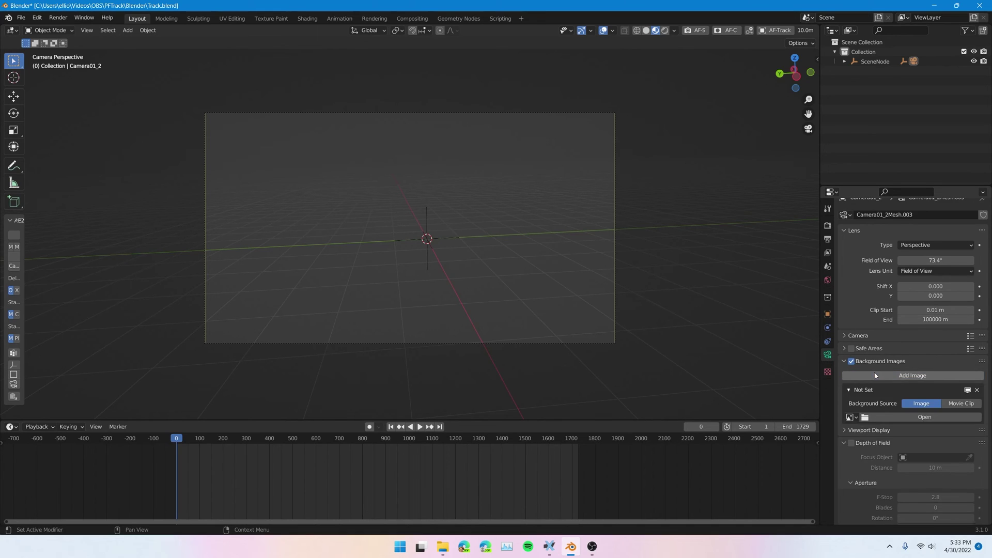
left_click(954, 408)
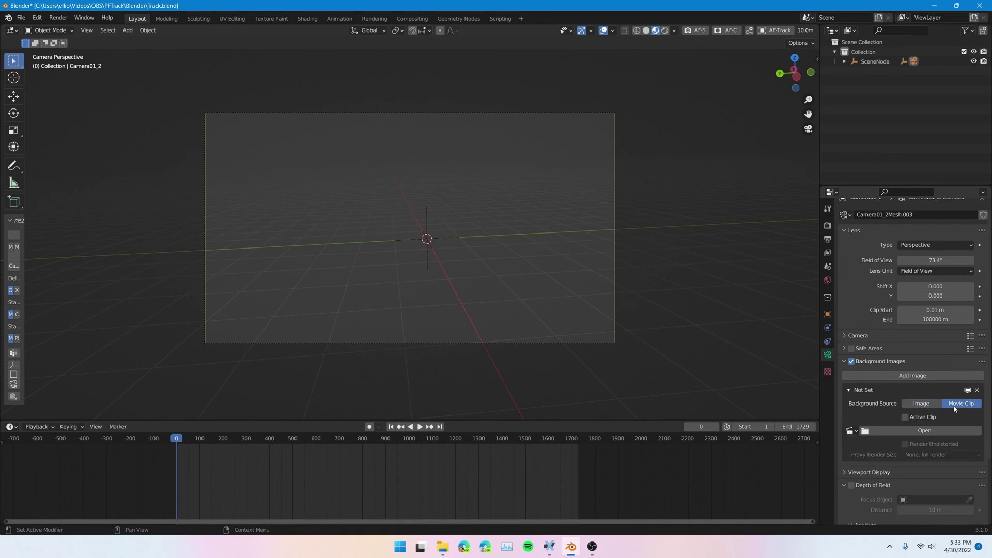
Load production ID_4114417.mp4 from the PFTrack folder as the camera's background clip
left_click(924, 431)
left_click(372, 177)
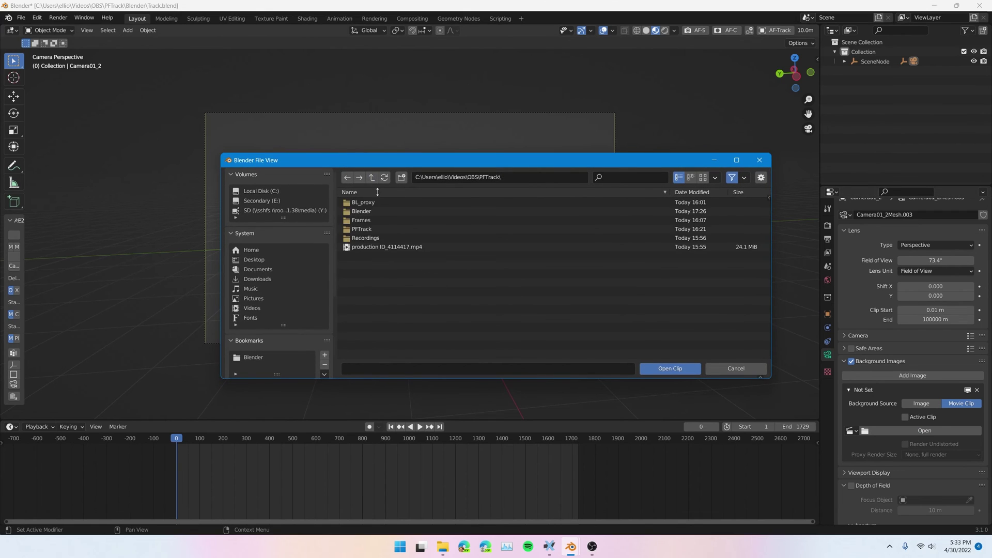
left_click(385, 248)
left_click(668, 369)
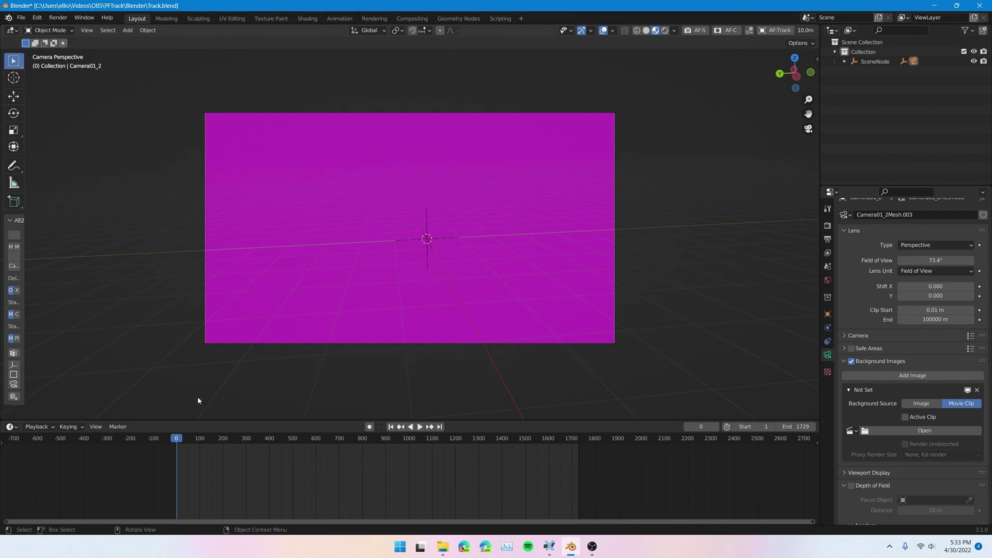
Preview the background footage up to frame 1554 and set the clip's opacity to 1.000
key("space")
left_click_drag(188, 438, 537, 424)
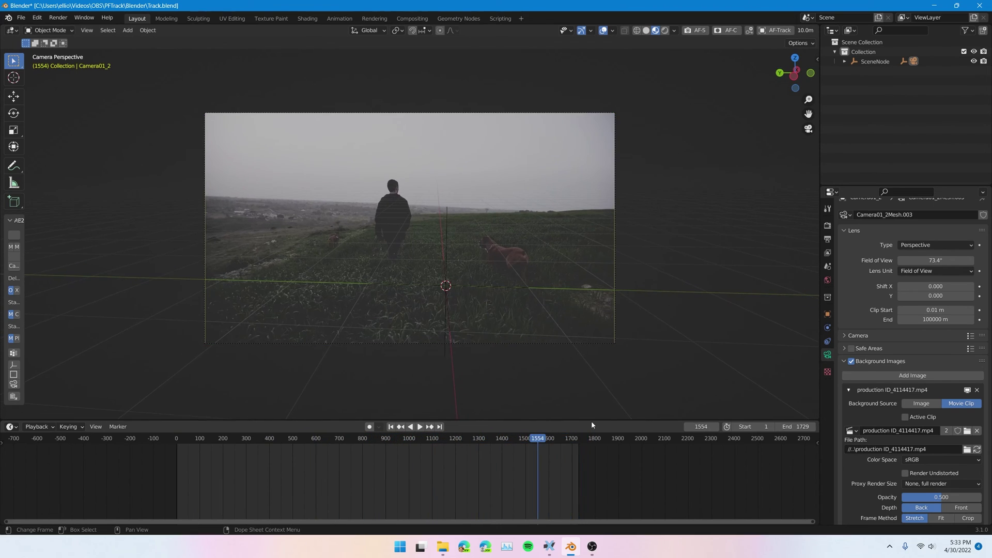
left_click_drag(930, 497, 971, 497)
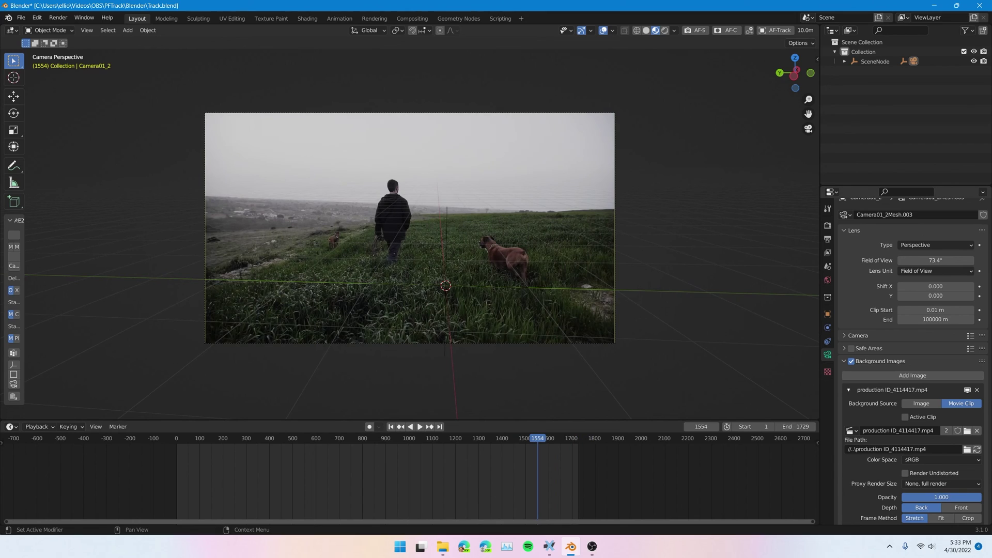
Add a circle mesh at frame 656 and scrub back to frame 499 to check how it sticks to the footage
left_click_drag(537, 438, 329, 439)
key("shift+a")
mouse_move(397, 258)
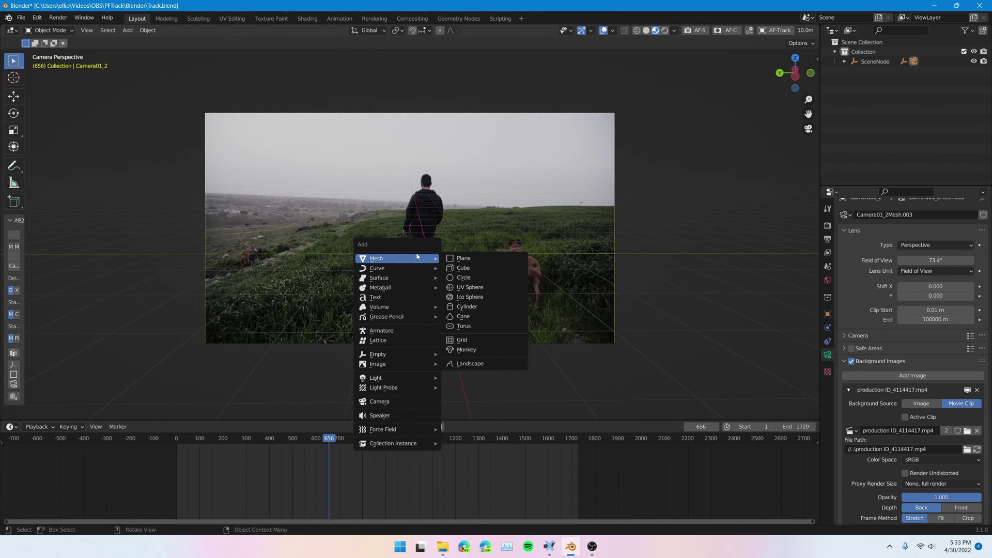
left_click(462, 278)
left_click_drag(331, 438, 292, 438)
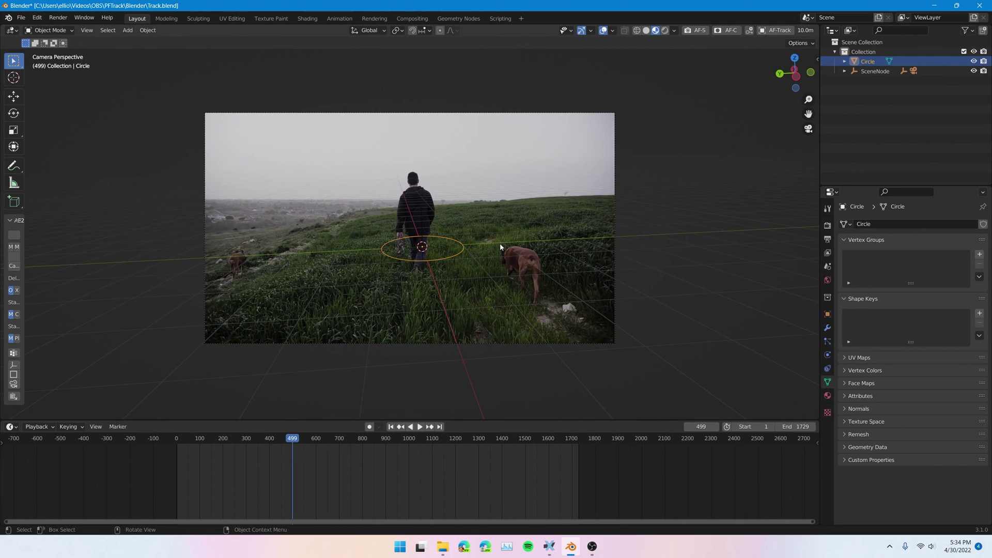
Delete the test circle from the scene
key("x")
left_click(500, 243)
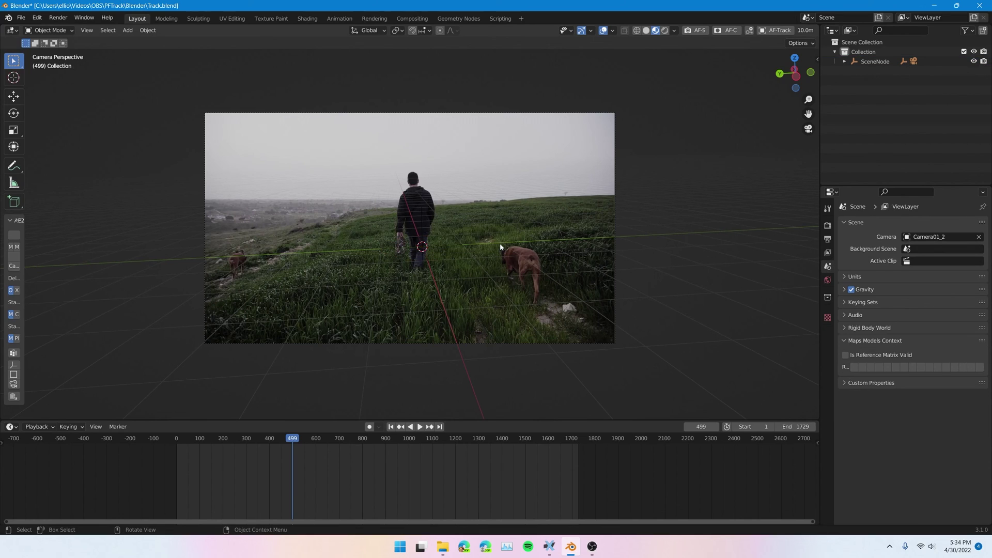